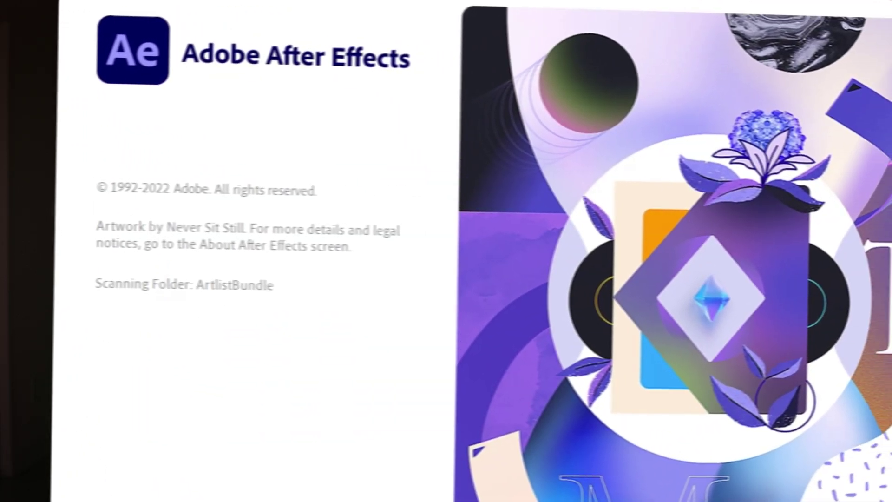
# Step: Create a 3840×2160 composition named 'Nineties Title' at 24 fps, 0:00:06:00 long
pyautogui.hotkey('ctrl', 'n')
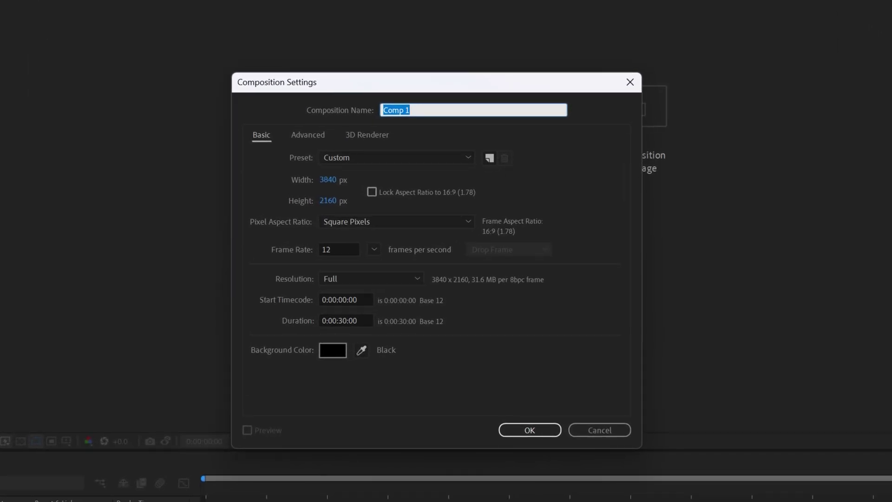
pyautogui.click(374, 250)
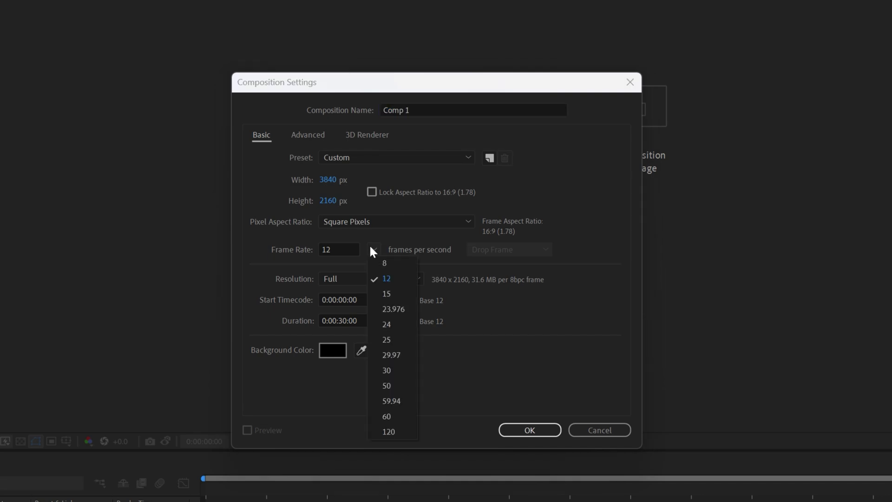
pyautogui.click(383, 320)
pyautogui.click(342, 320)
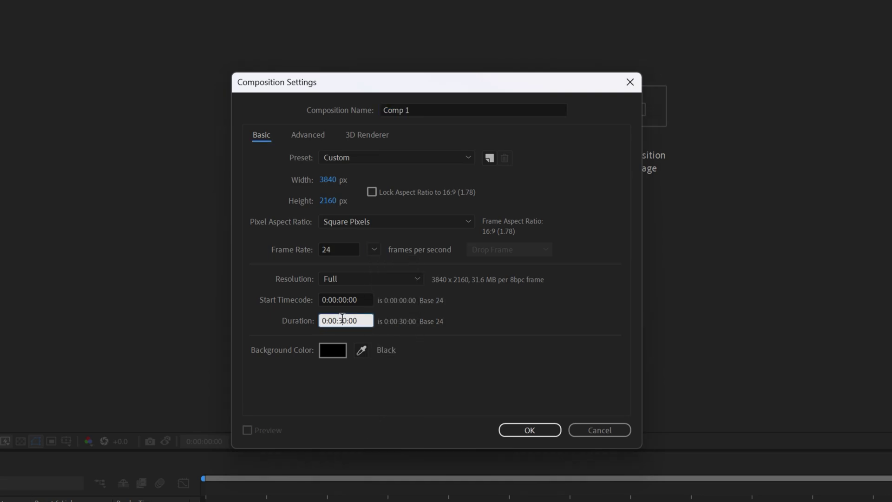
pyautogui.press('Tab')
pyautogui.write('N')
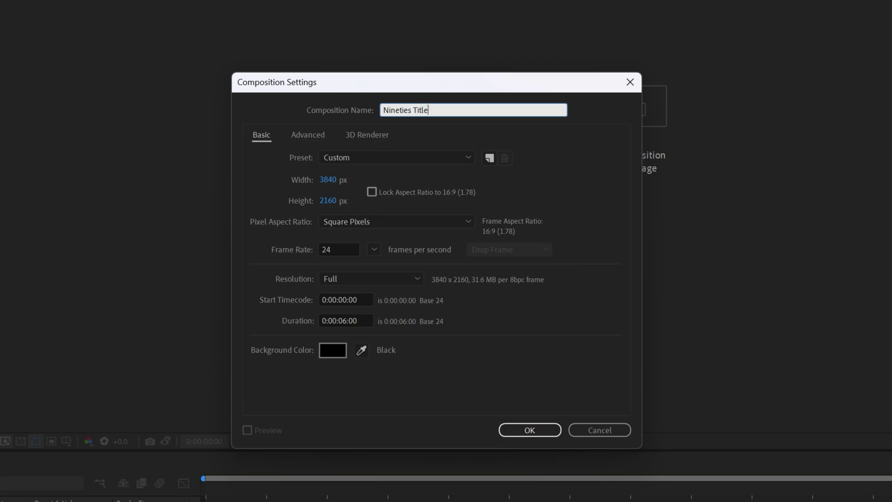
pyautogui.press('Return')
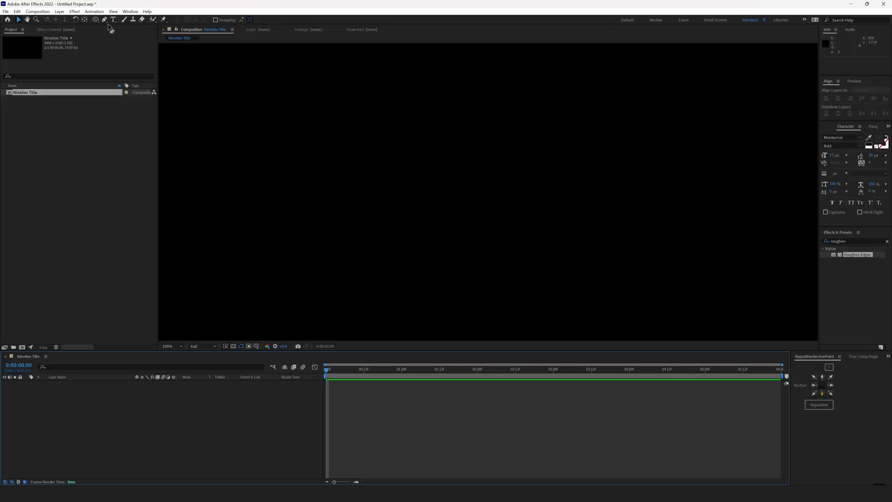
# Step: Draw a 'Nineties Title' text box and set its font to Capellina Bold Caps
pyautogui.click(113, 19)
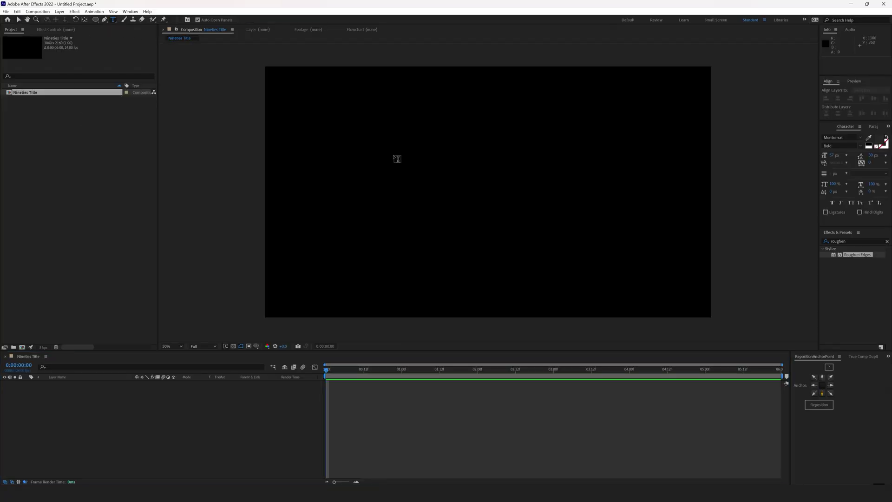
pyautogui.moveTo(336, 166); pyautogui.dragTo(583, 232)
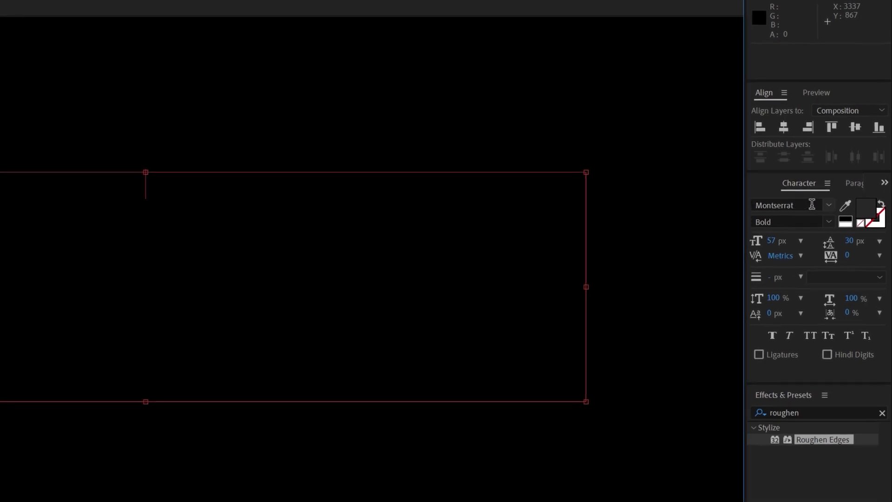
pyautogui.click(812, 204)
pyautogui.write('capel')
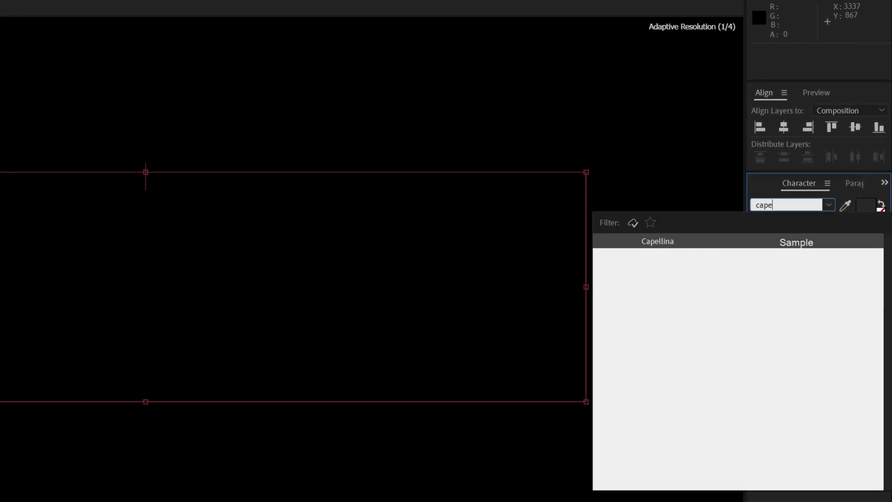
pyautogui.press('Return')
pyautogui.click(828, 221)
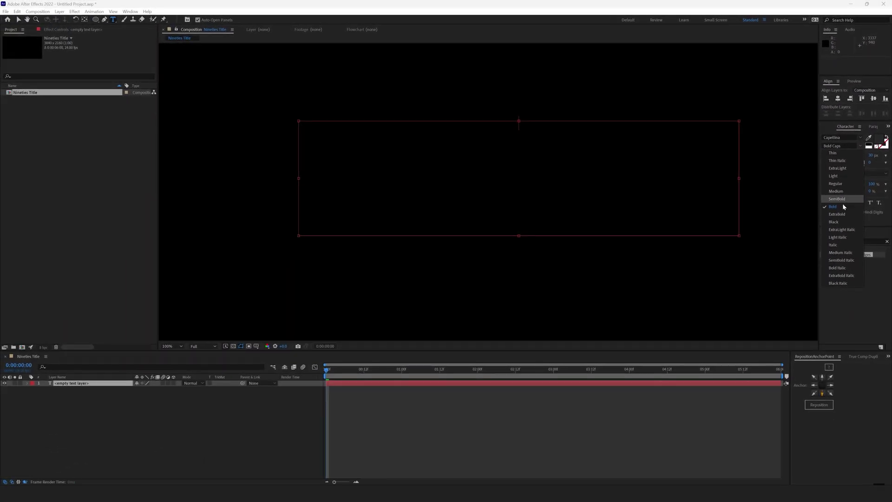
pyautogui.click(837, 227)
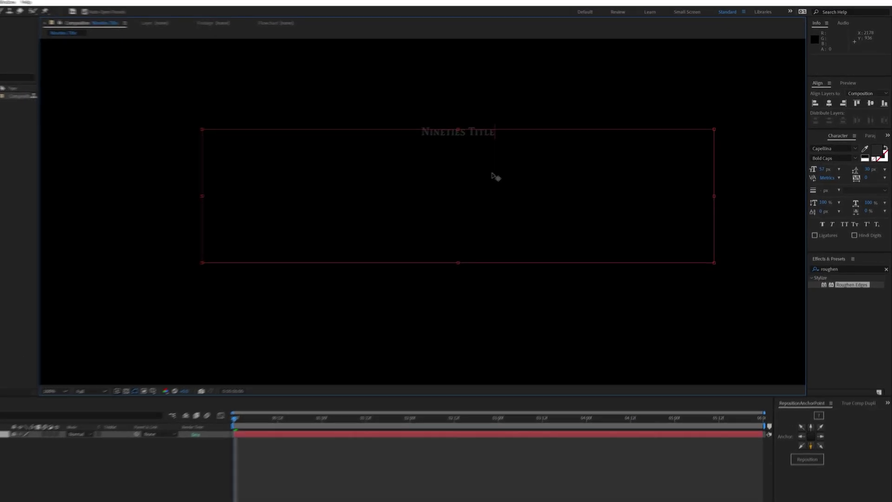
# Step: Set the title to 170 px and centre it horizontally and vertically in the frame
pyautogui.click(824, 169)
pyautogui.write('170')
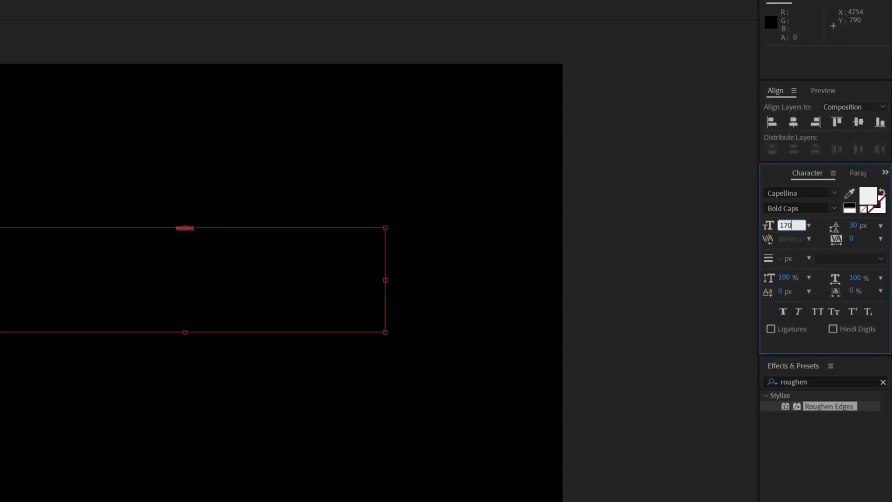
pyautogui.press('Return')
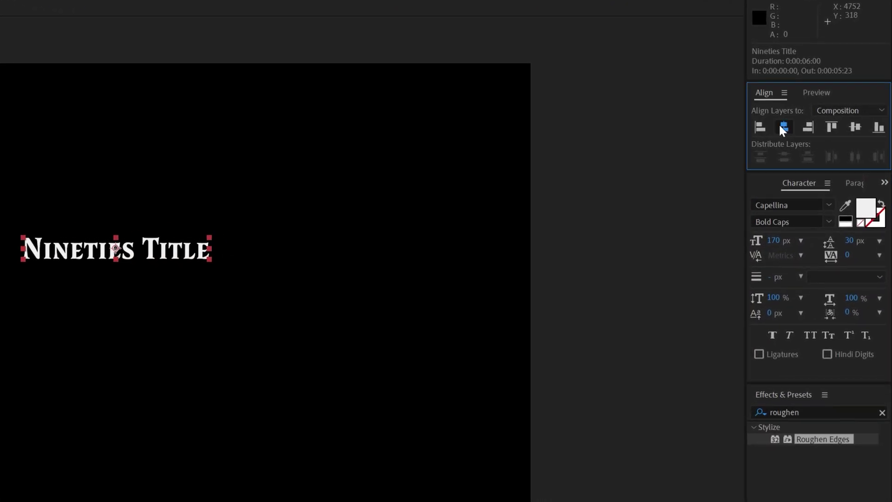
pyautogui.click(783, 128)
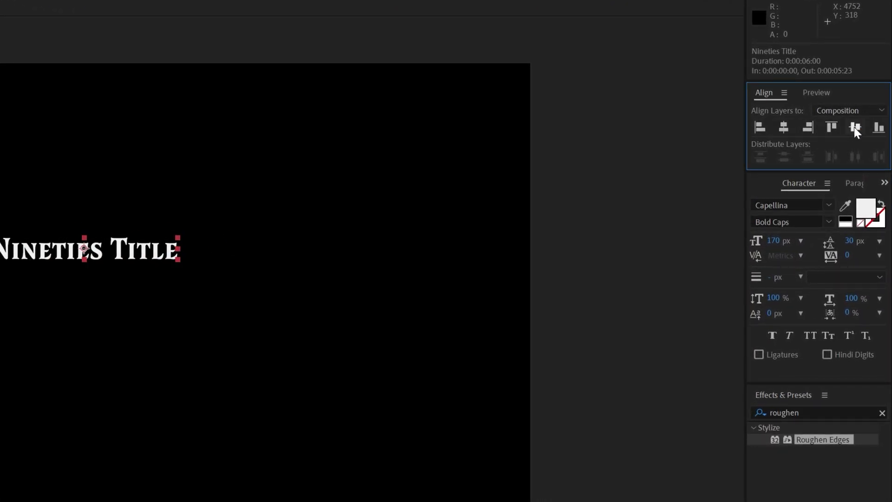
pyautogui.click(855, 127)
pyautogui.click(33, 378)
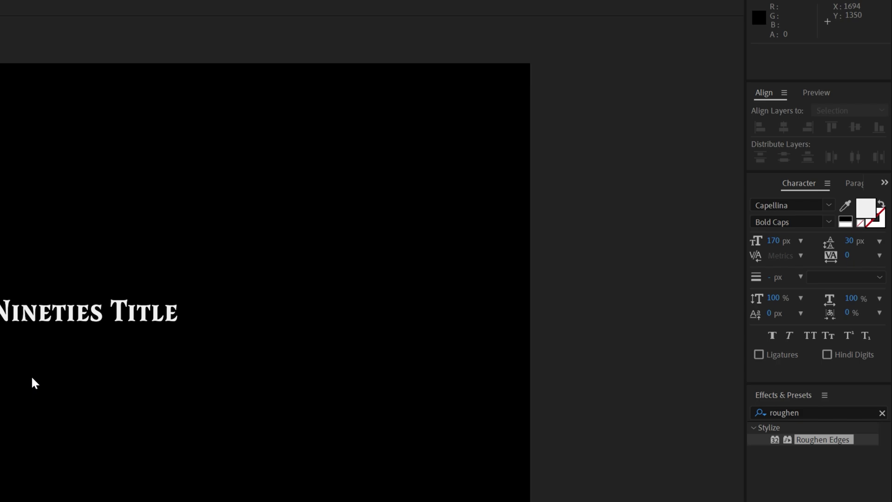
# Step: Search 'fill' in Effects & Presets and apply Fill to the title layer, turning it red
pyautogui.click(802, 414)
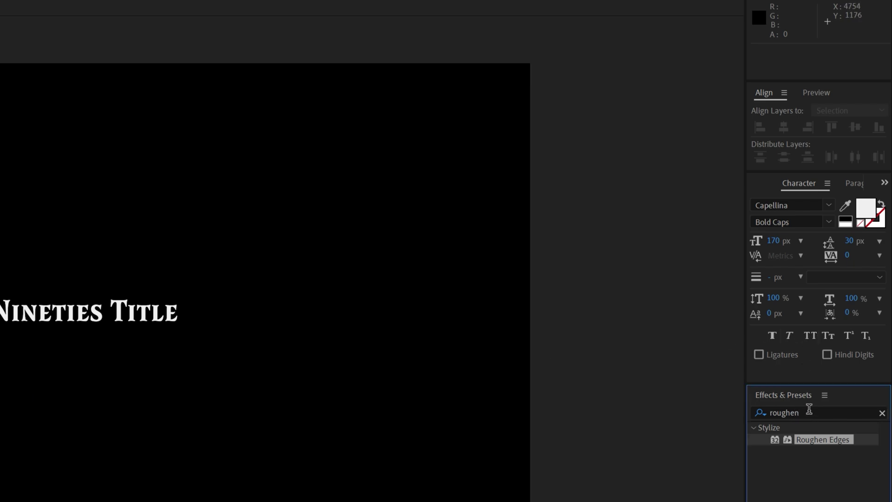
pyautogui.click(809, 410)
pyautogui.write('fill')
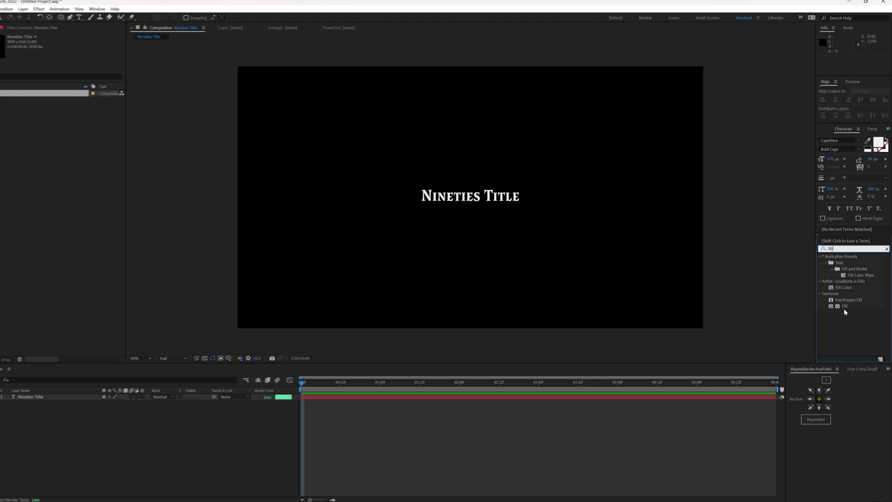
pyautogui.moveTo(845, 309); pyautogui.dragTo(30, 396)
pyautogui.click(366, 371)
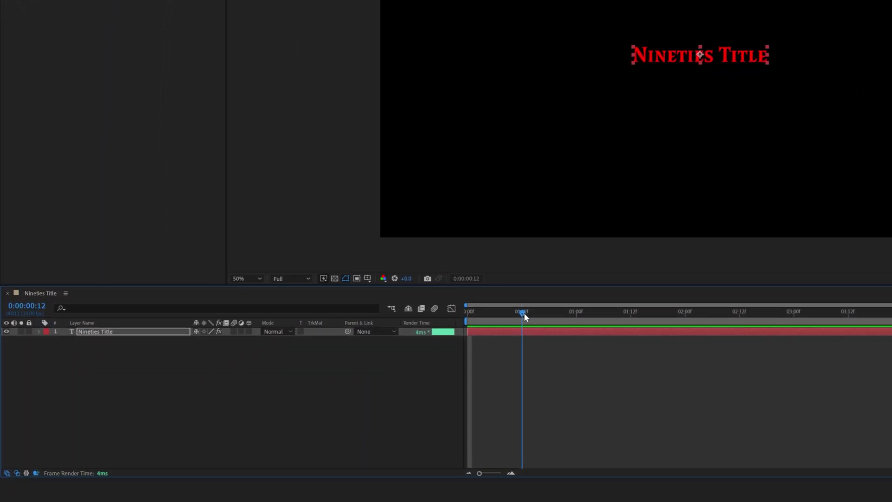
# Step: Expand the title's Fill effect and keyframe its Color to F0F0F0 at 12 frames
pyautogui.click(99, 333)
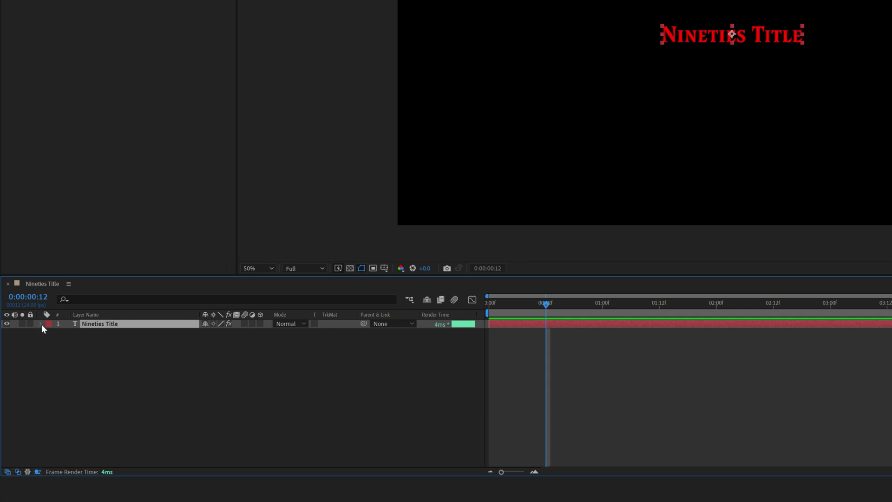
pyautogui.click(41, 323)
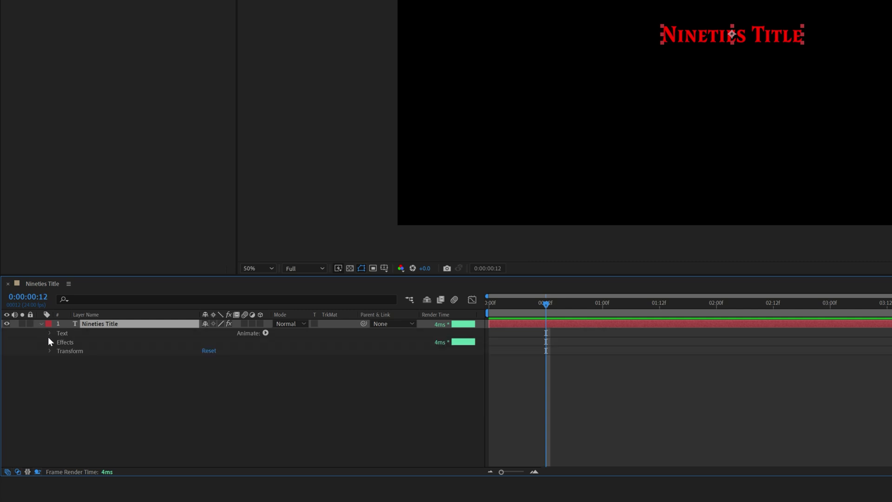
pyautogui.click(50, 343)
pyautogui.click(59, 351)
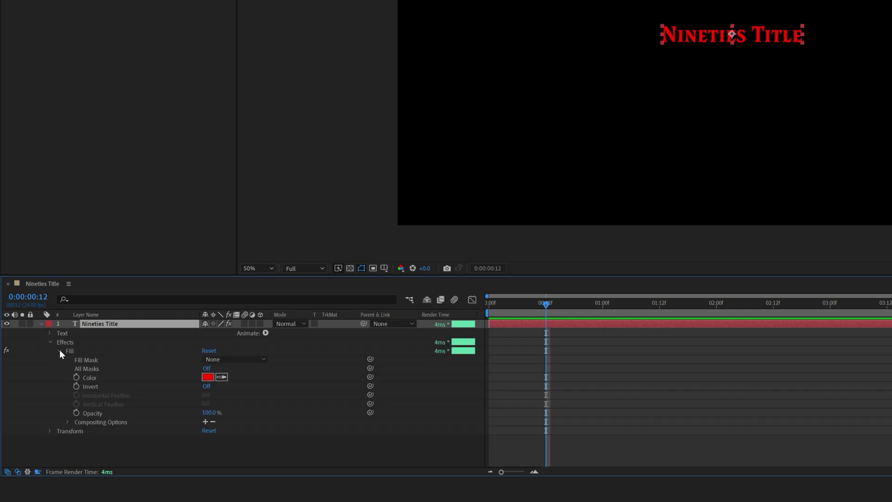
pyautogui.click(208, 377)
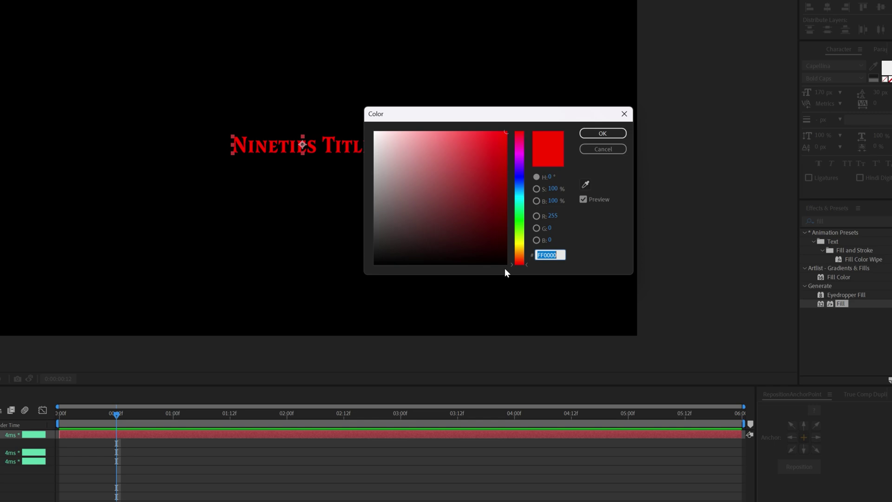
pyautogui.write('F0F0')
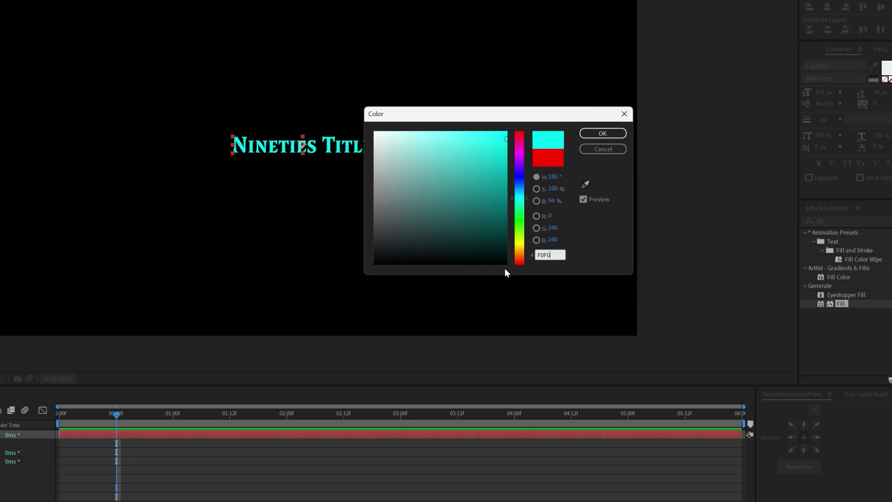
pyautogui.write('F0')
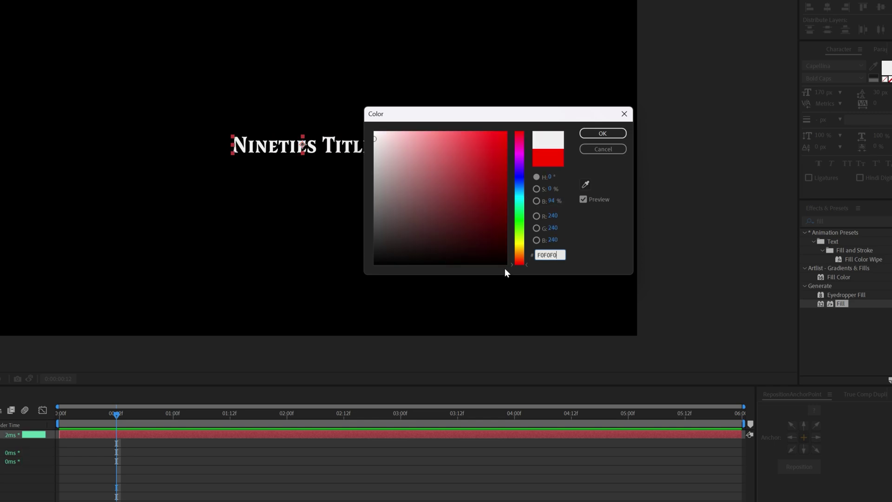
pyautogui.press('Return')
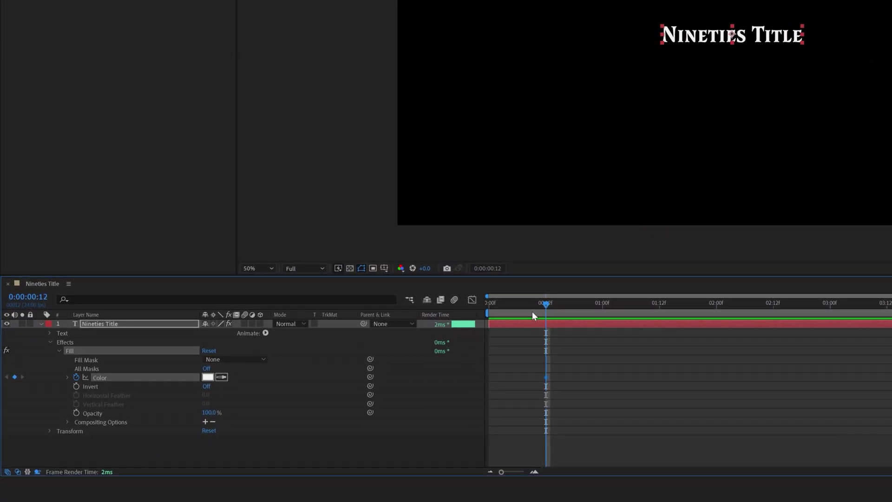
# Step: At frame 0, enter C4EECD as the Fill colour
pyautogui.press('Home')
pyautogui.click(208, 376)
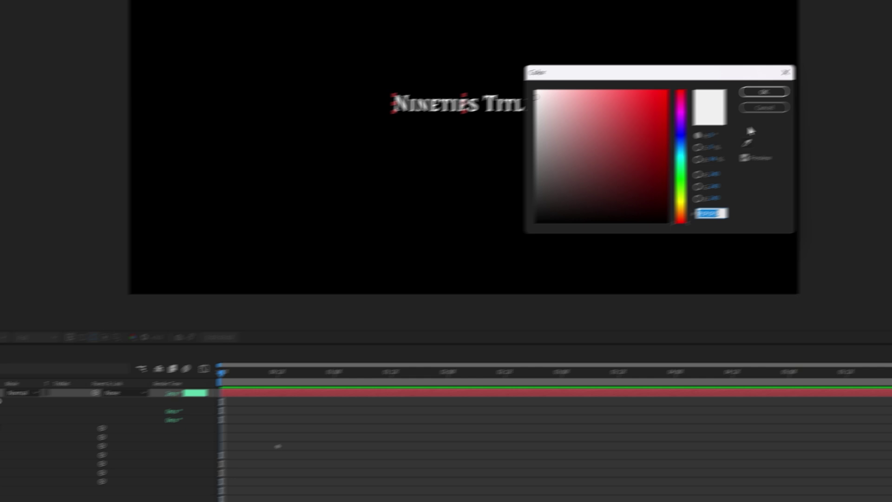
pyautogui.write('C4EECD')
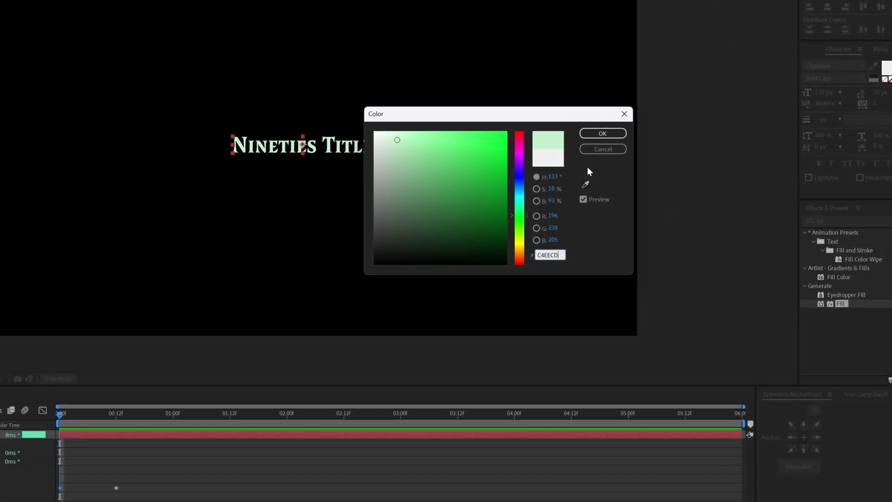
# Step: Confirm C4EECD at frame 0 and move the white keyframe to 0:00:00:15
pyautogui.click(591, 130)
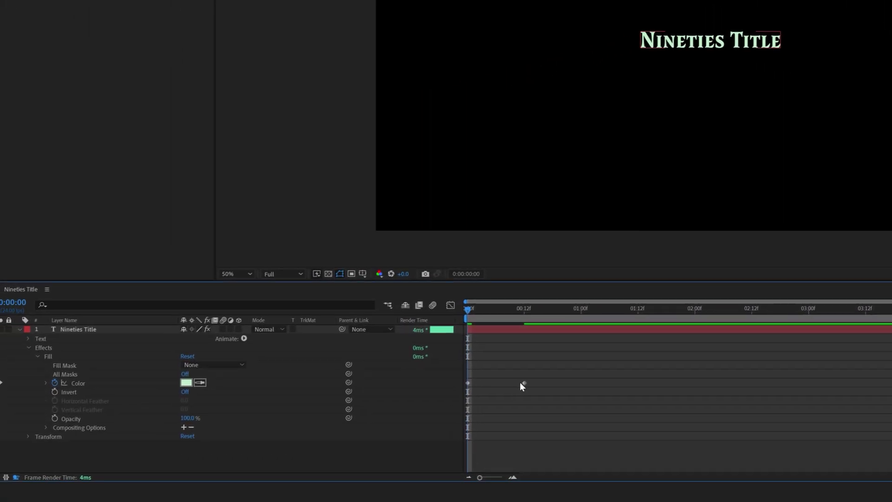
pyautogui.moveTo(471, 307); pyautogui.dragTo(561, 311)
pyautogui.moveTo(546, 377); pyautogui.dragTo(560, 377)
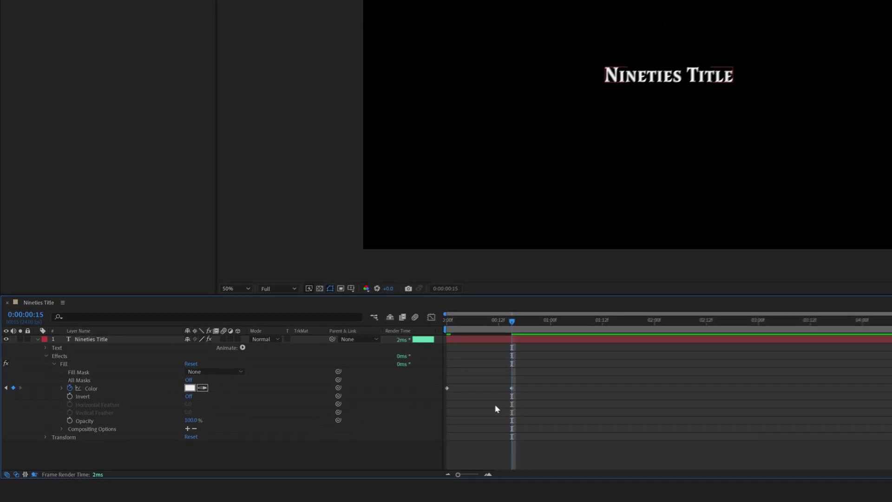
# Step: Add a Color keyframe at 5:12 and paste the pale green first keyframe at 5:23
pyautogui.moveTo(512, 320); pyautogui.dragTo(555, 323)
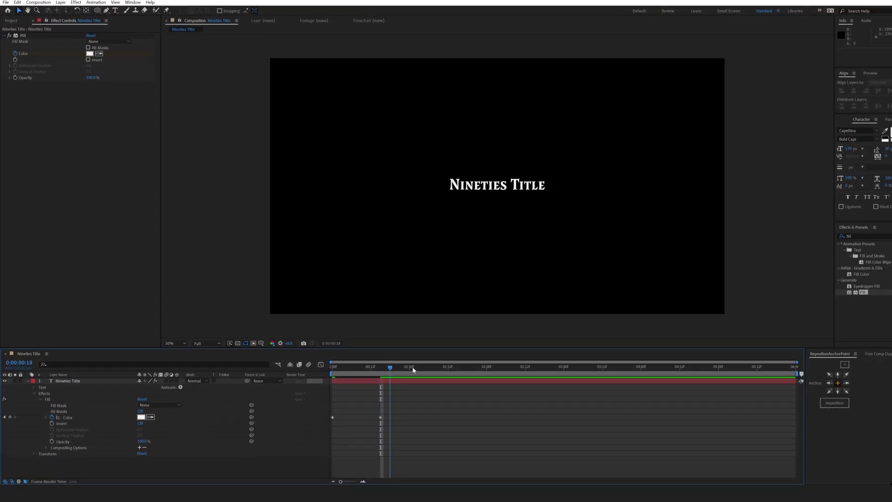
pyautogui.moveTo(413, 369); pyautogui.dragTo(743, 384)
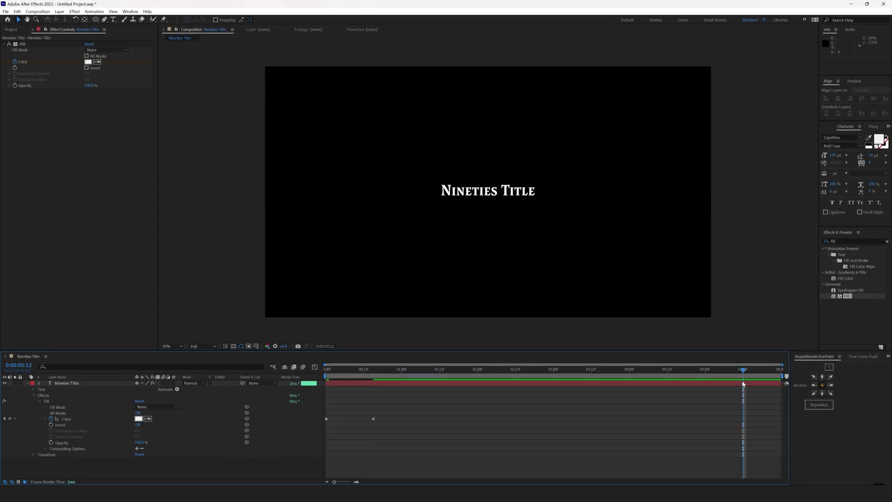
pyautogui.click(10, 419)
pyautogui.click(327, 420)
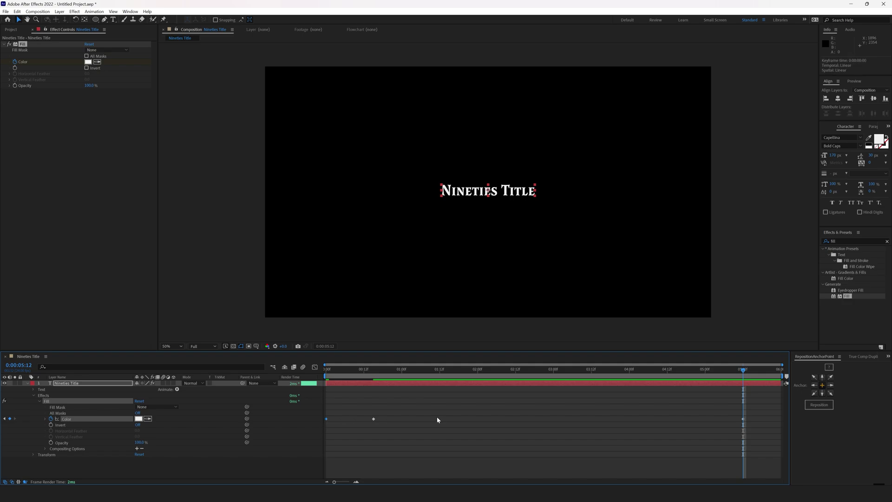
pyautogui.hotkey('ctrl', 'c')
pyautogui.press('End')
pyautogui.hotkey('ctrl', 'v')
pyautogui.click(679, 420)
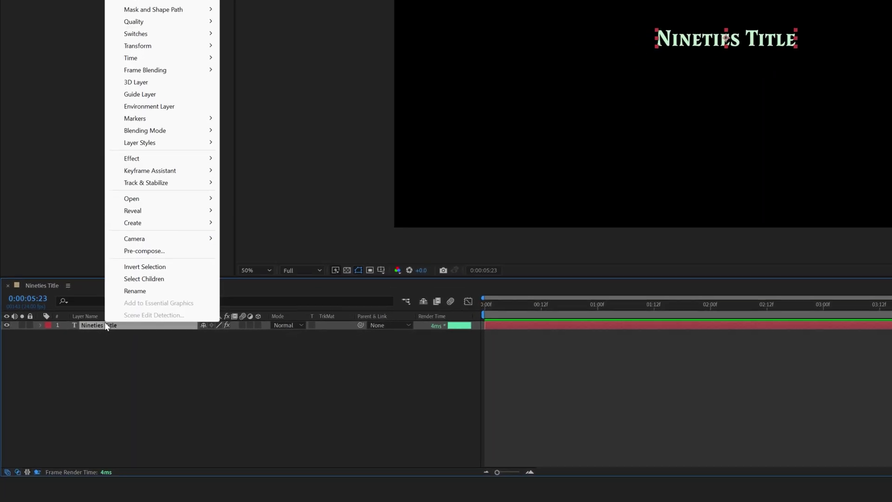
# Step: Precompose the title layer into Nineties Title Comp 1
pyautogui.click(140, 251)
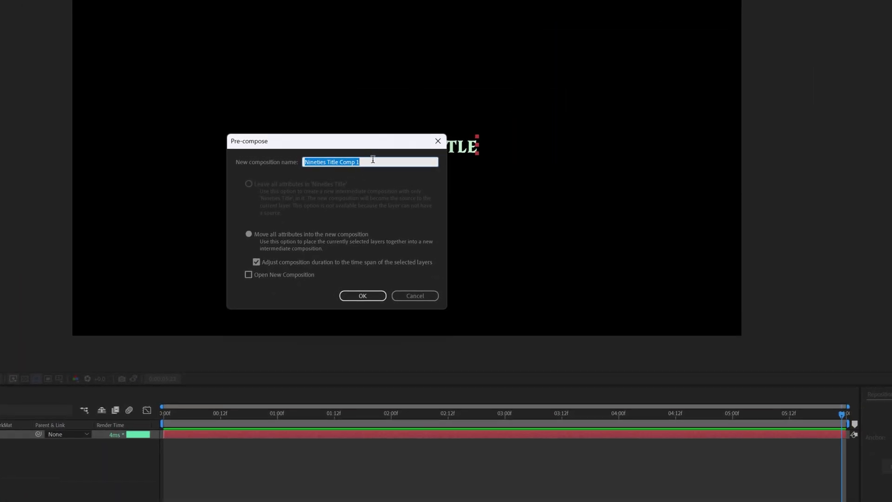
pyautogui.click(363, 295)
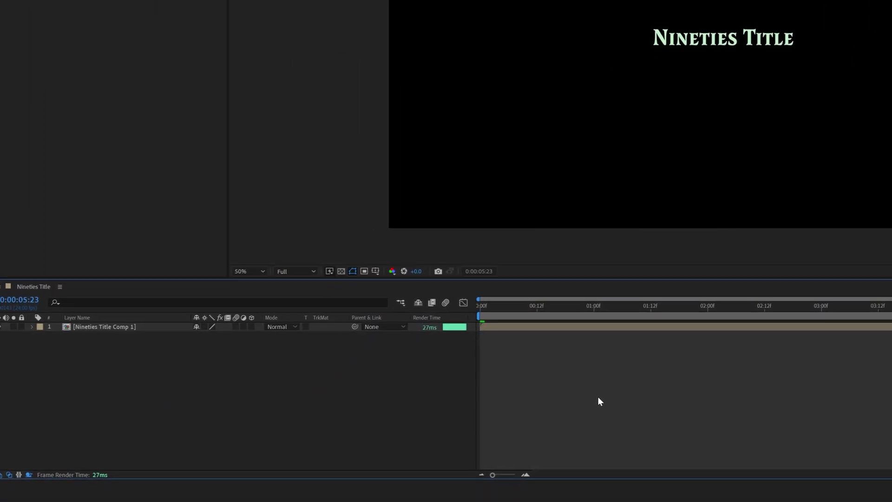
pyautogui.press('Home')
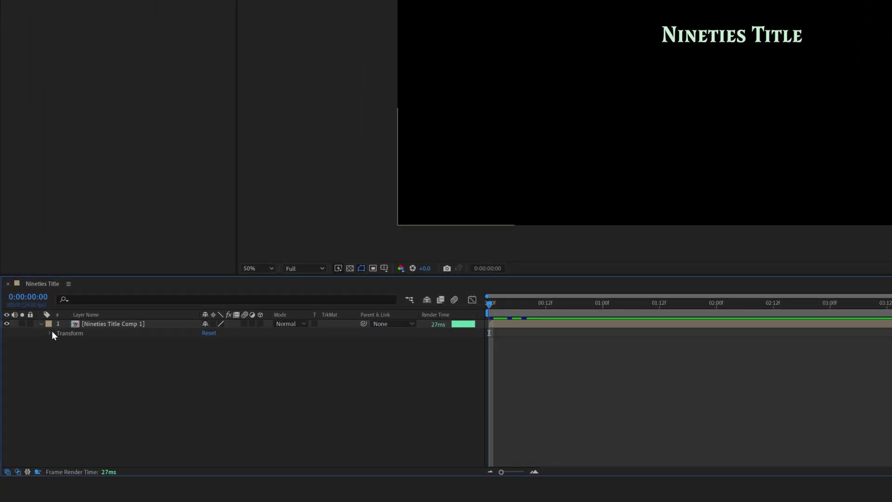
# Step: Add a wiggle(10,1) expression to the title layer's Position
pyautogui.click(50, 333)
pyautogui.keyDown('alt'); pyautogui.click(66, 350); pyautogui.keyUp('alt')
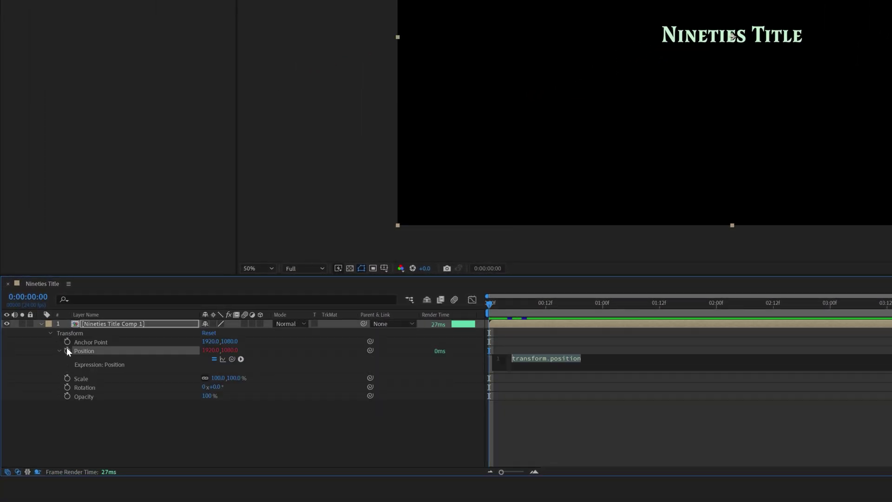
pyautogui.write('wiggle')
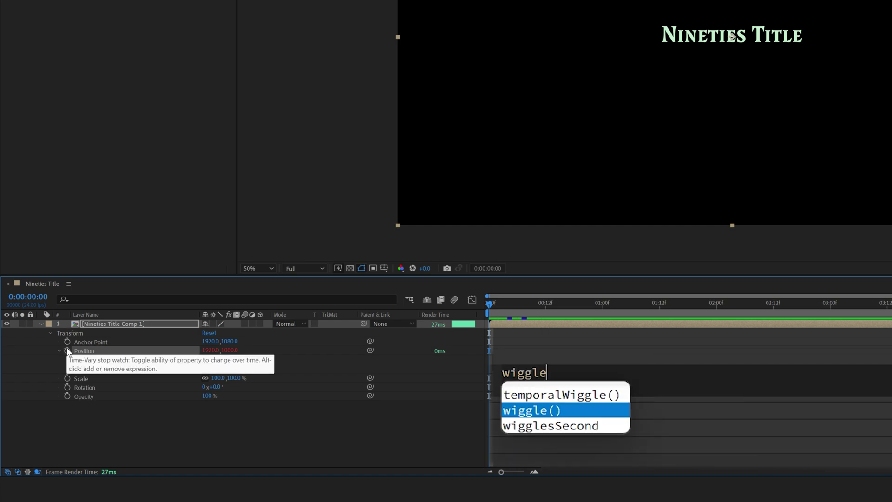
pyautogui.write('(10,1')
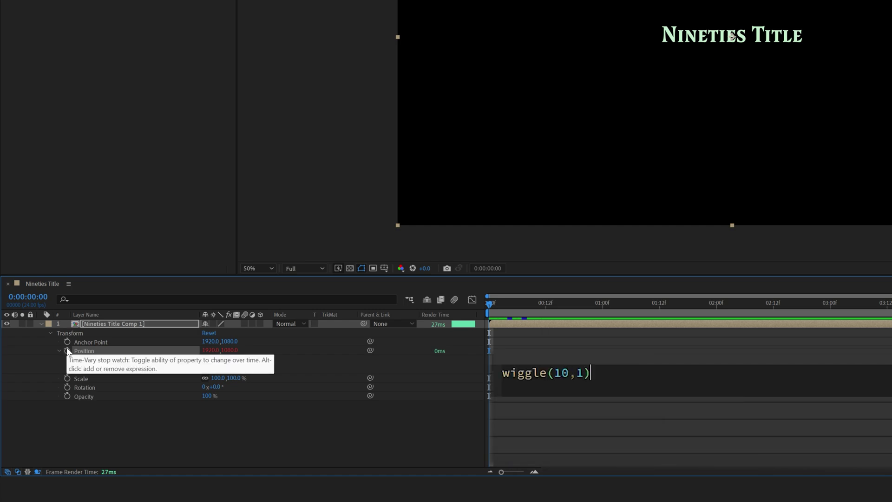
pyautogui.click(59, 339)
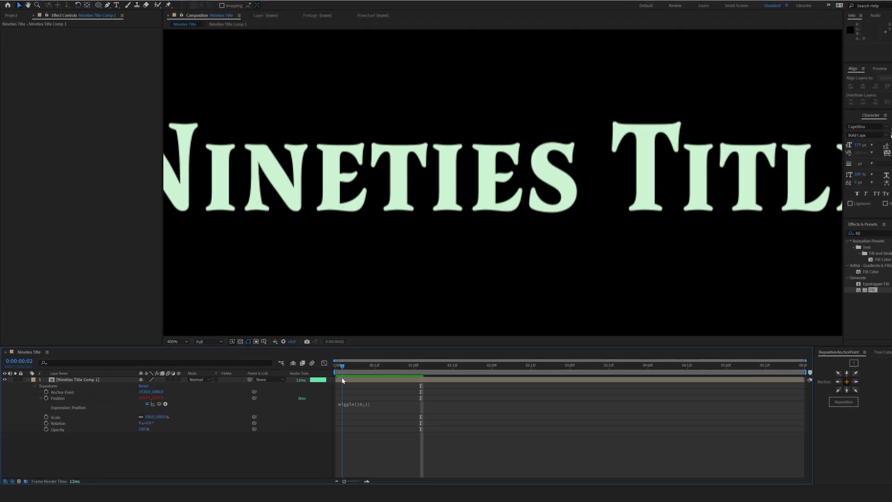
# Step: Preview the jittering title from about two seconds in
pyautogui.moveTo(342, 381); pyautogui.dragTo(496, 392)
pyautogui.scroll(1, 431, 265)
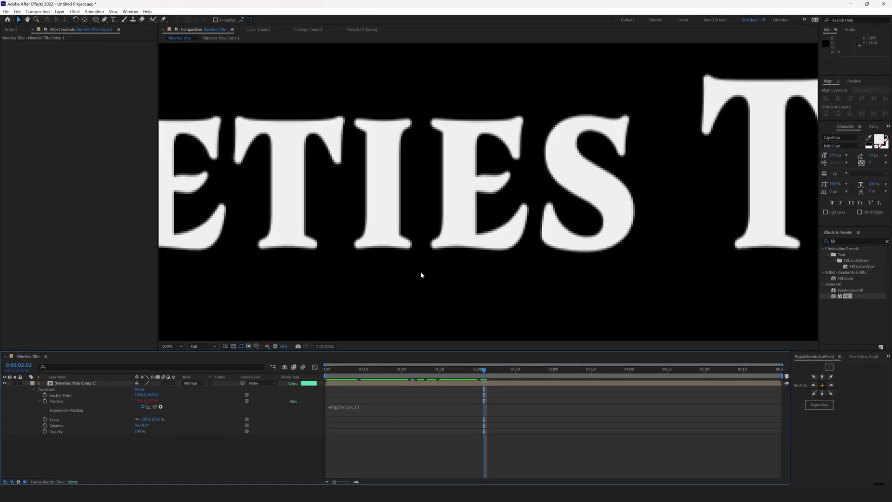
pyautogui.press('space')
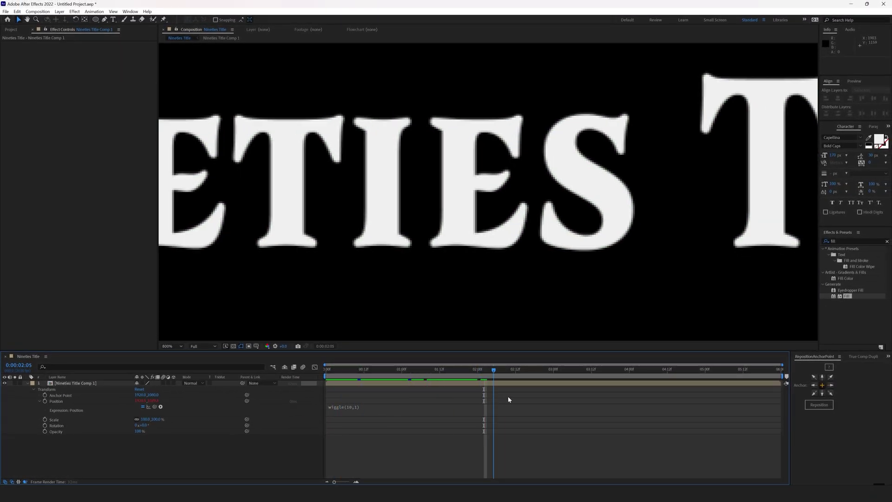
pyautogui.scroll(-5, 516, 247)
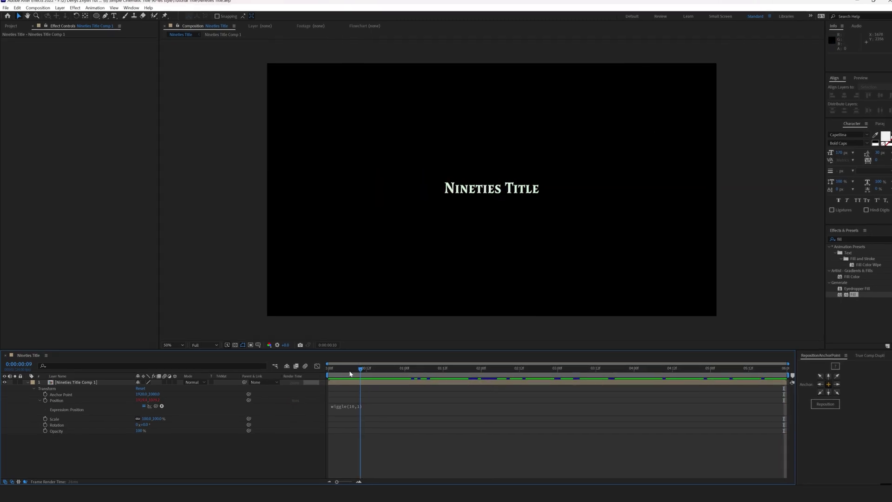
# Step: Keyframe the title's Opacity at 0% on the first frame
pyautogui.moveTo(350, 373); pyautogui.dragTo(338, 370)
pyautogui.click(67, 395)
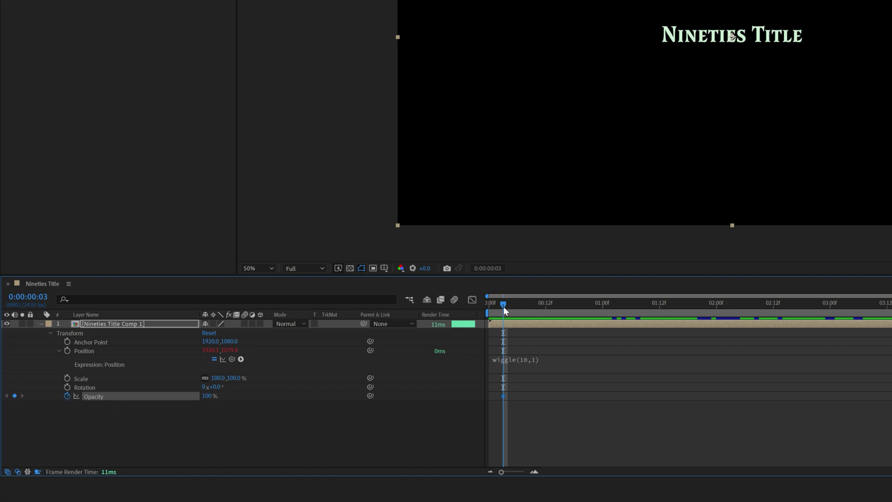
pyautogui.moveTo(501, 307); pyautogui.dragTo(489, 306)
pyautogui.moveTo(213, 398); pyautogui.dragTo(52, 414)
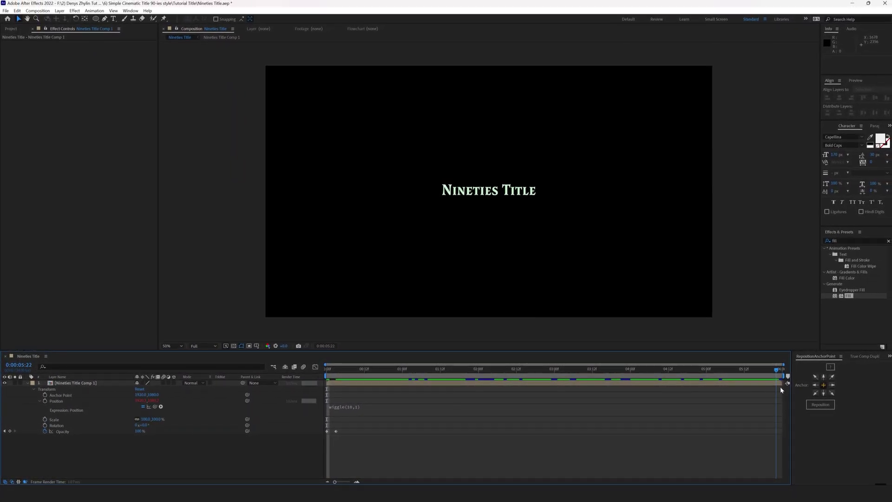
# Step: Add a 100% Opacity keyframe at 0:00:05:20 and fade to 0% at 0:00:05:23
pyautogui.press('pageup')
pyautogui.press('pageup')
pyautogui.press('pageup')
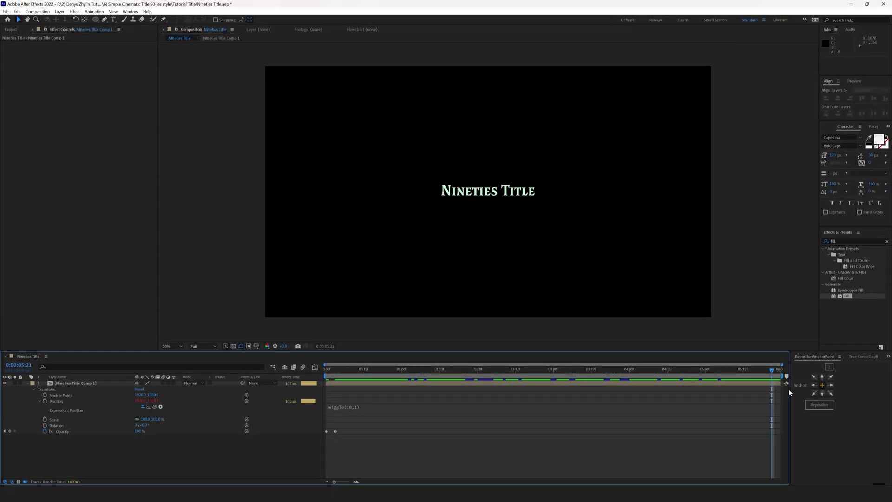
pyautogui.click(10, 431)
pyautogui.press('pagedown')
pyautogui.press('pagedown')
pyautogui.press('pagedown')
pyautogui.moveTo(134, 431); pyautogui.dragTo(89, 430)
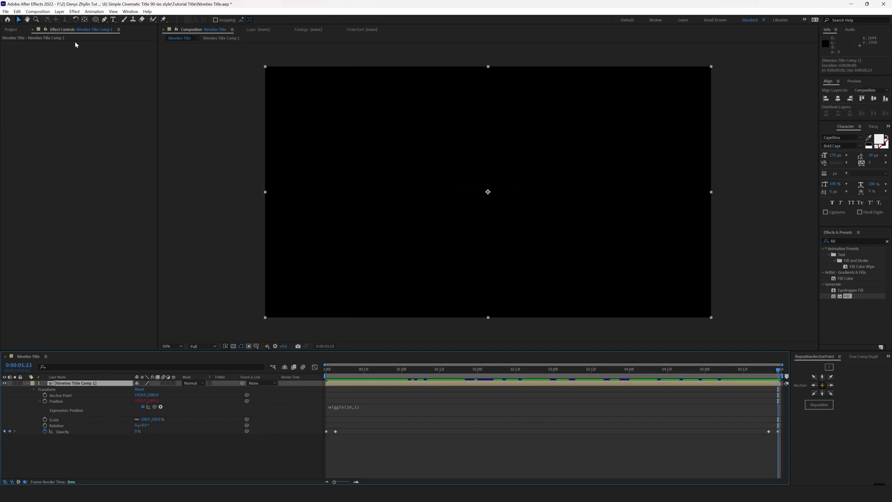
# Step: Apply Stylize > Roughen Edges to the title and preview its settings
pyautogui.click(74, 12)
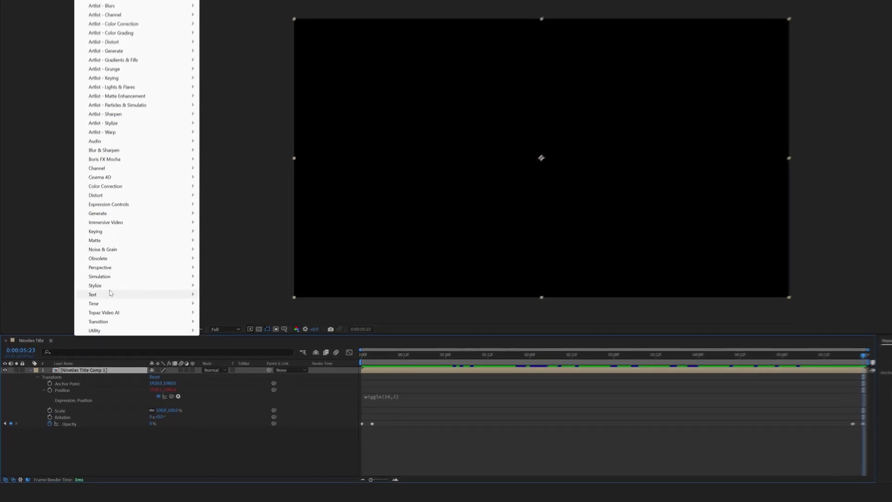
pyautogui.moveTo(138, 238)
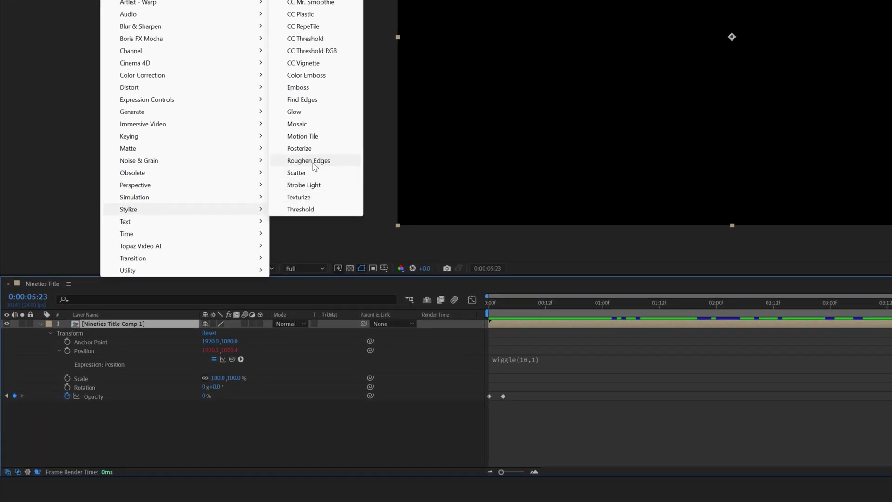
pyautogui.click(282, 196)
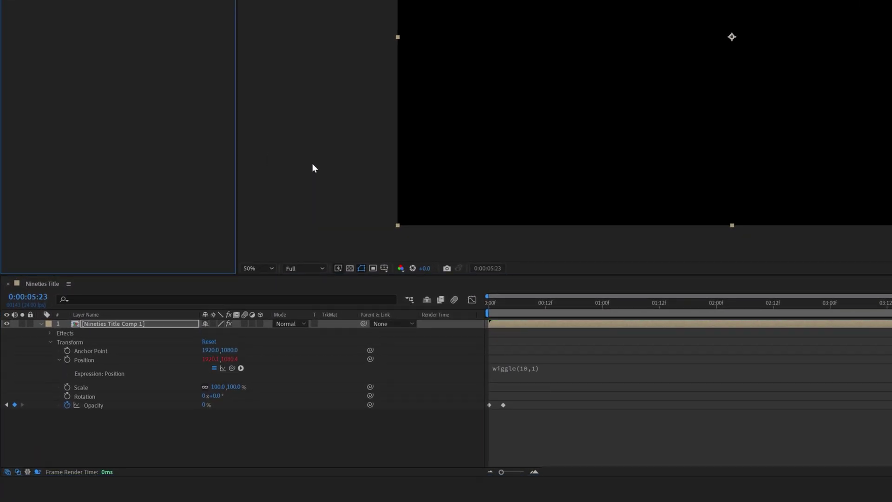
pyautogui.click(51, 342)
pyautogui.click(49, 333)
pyautogui.click(58, 342)
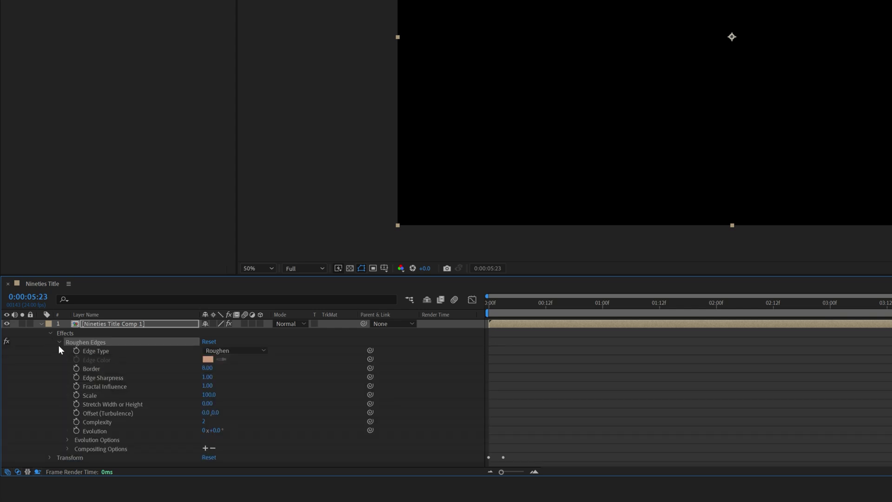
pyautogui.press('space')
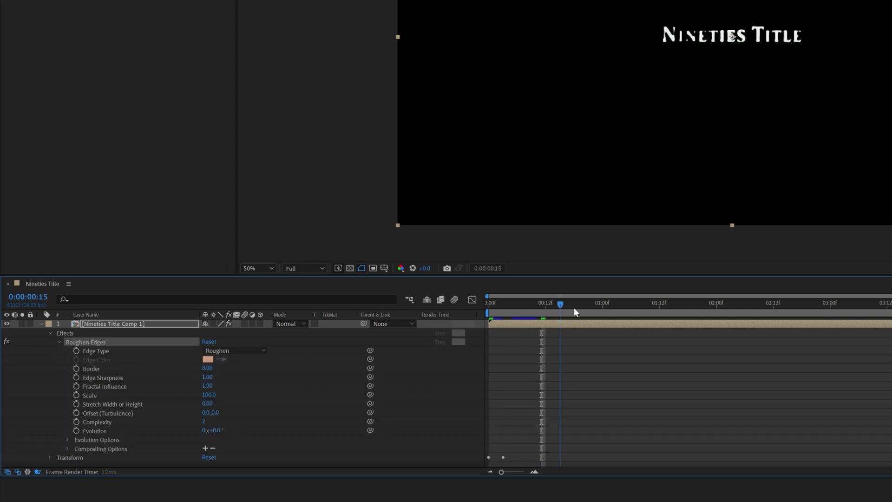
# Step: Keyframe the Roughen Edges Border so it reaches 0.00 at 0:00:01:00
pyautogui.click(76, 368)
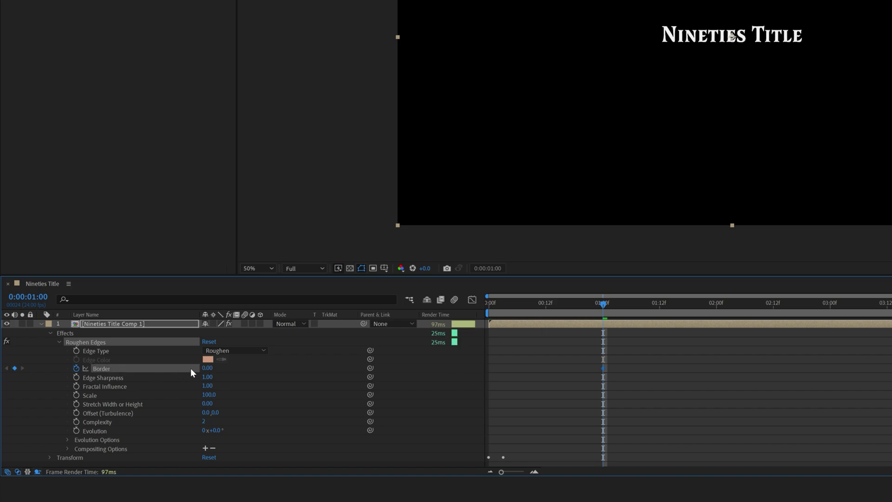
pyautogui.click(278, 366)
pyautogui.press('/')
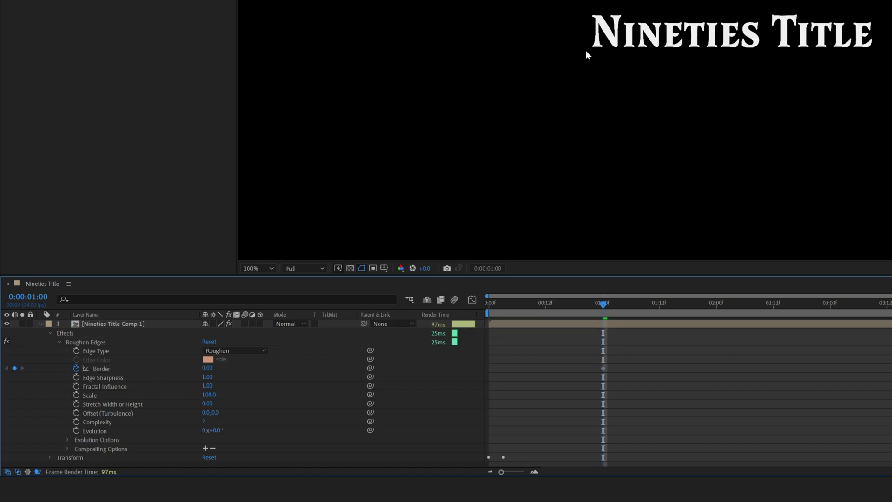
pyautogui.press(',')
pyautogui.moveTo(600, 305); pyautogui.dragTo(467, 326)
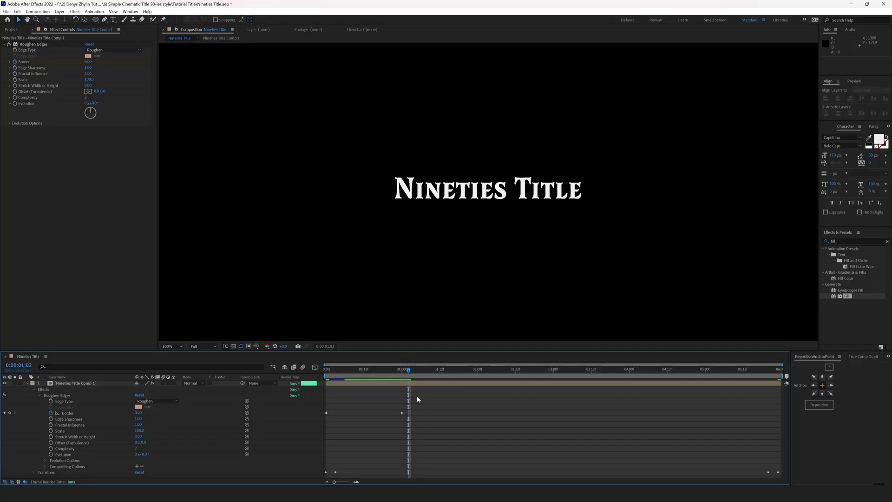
# Step: Add a Border keyframe at 0:00:05:07 and set Border to 78 at 0:00:05:23
pyautogui.press('space')
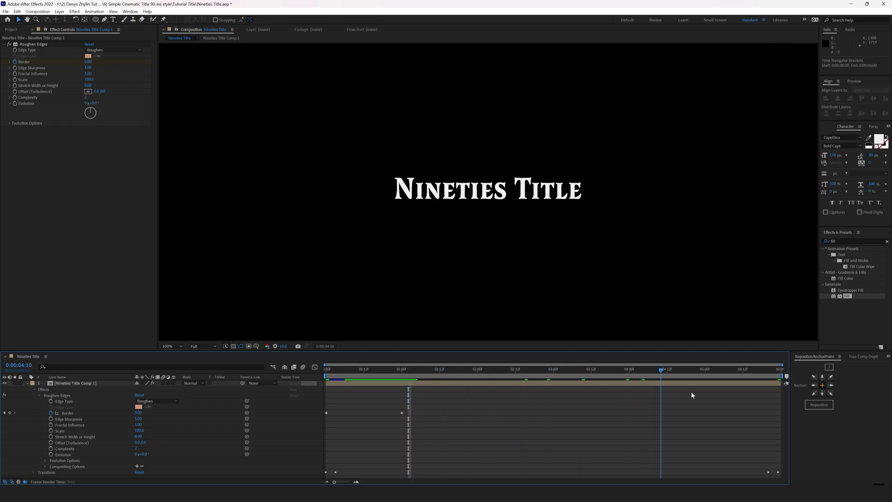
pyautogui.click(10, 413)
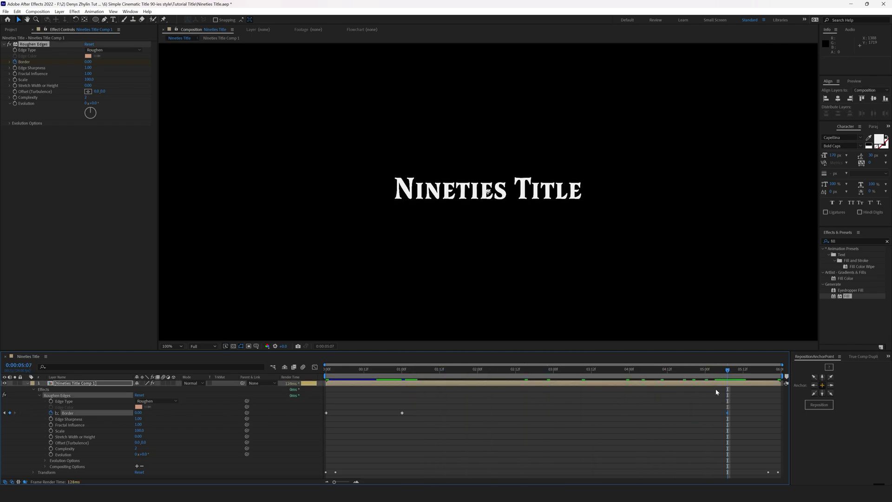
pyautogui.press('space')
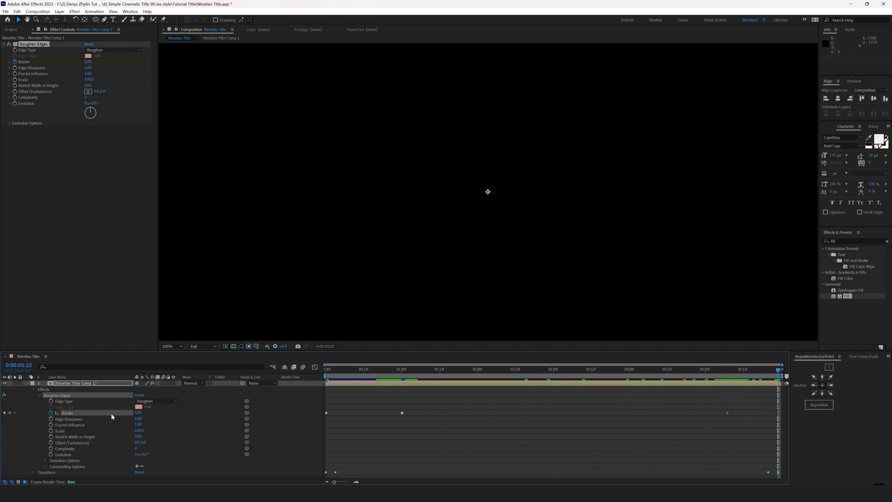
pyautogui.click(138, 412)
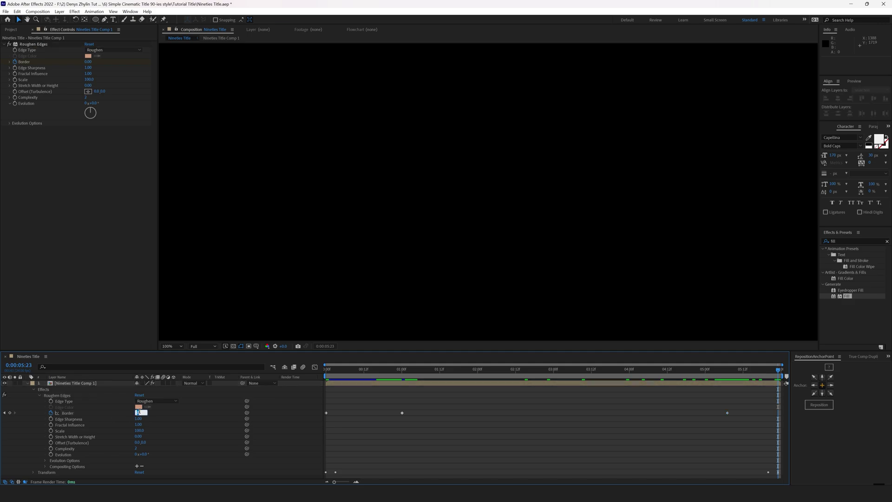
pyautogui.press('Return')
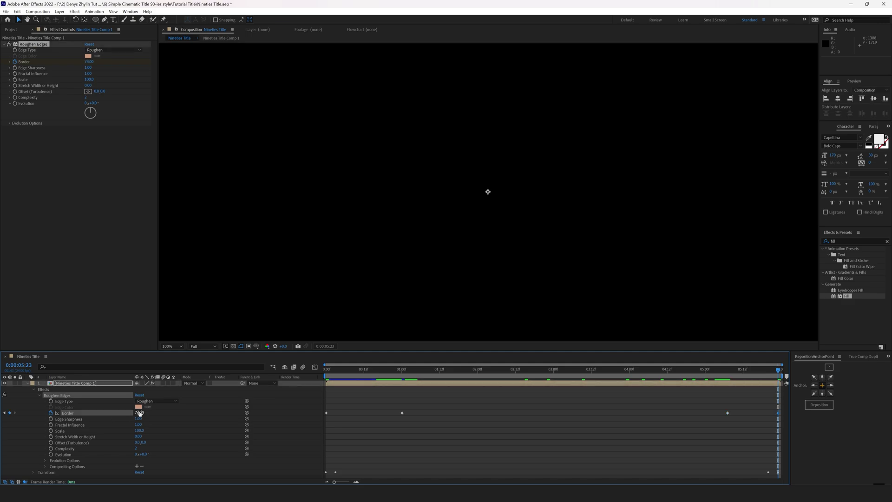
# Step: Scrub through the animation to check the eroding edges, then return to the start
pyautogui.moveTo(778, 369); pyautogui.dragTo(47, 452)
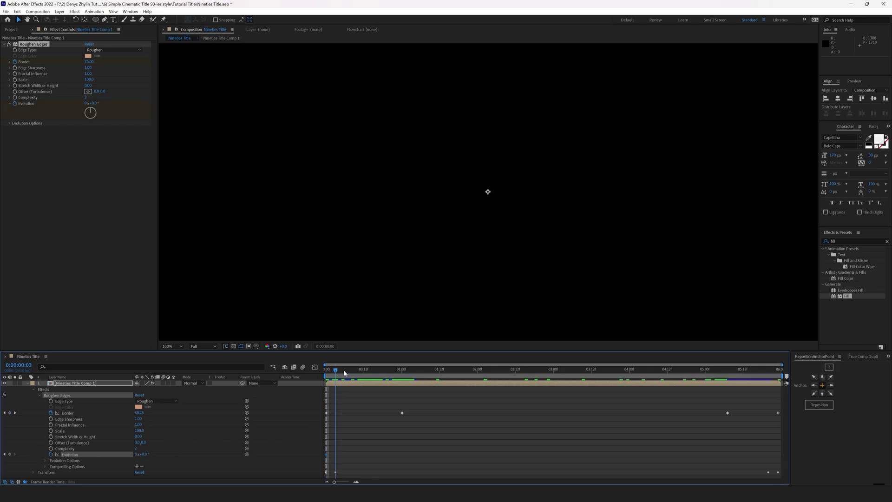
pyautogui.moveTo(349, 373); pyautogui.dragTo(756, 397)
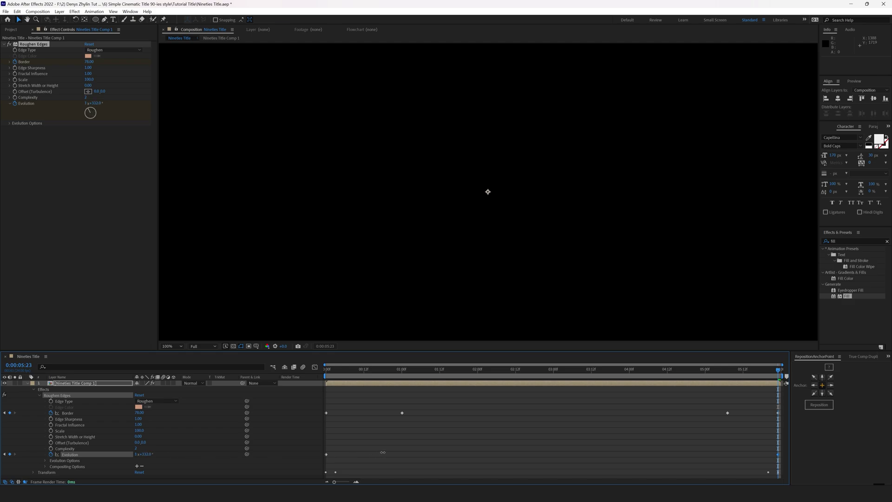
pyautogui.click(431, 453)
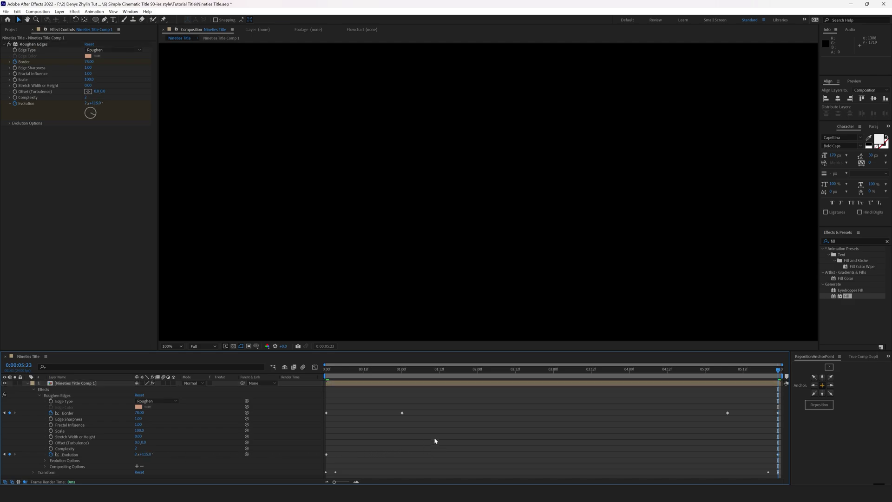
pyautogui.click(325, 371)
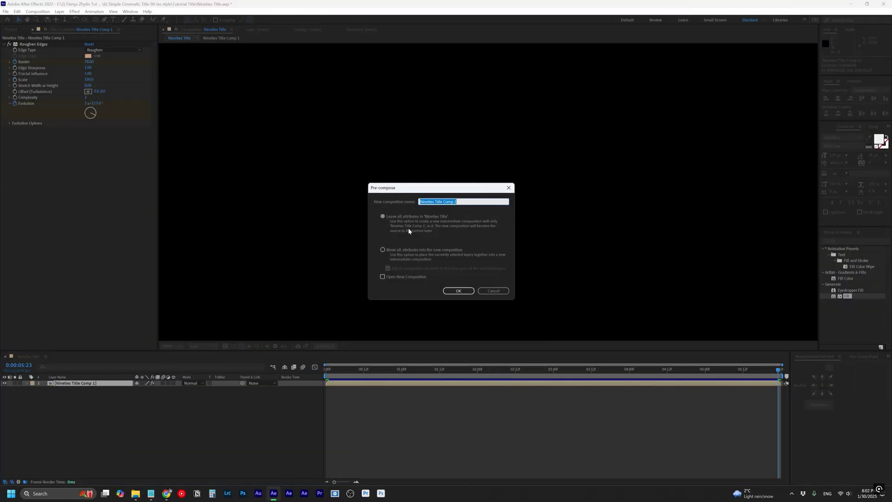
# Step: Precompose the title with all attributes moved into Nineties Title Comp 2
pyautogui.click(385, 250)
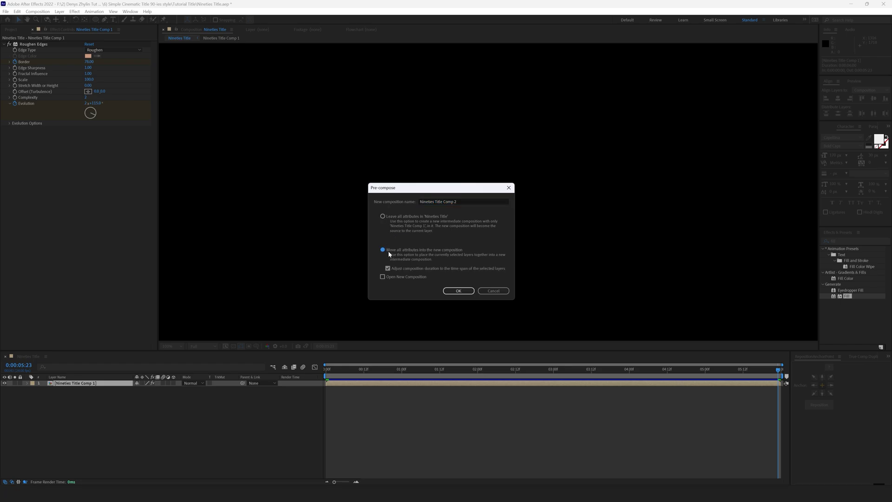
pyautogui.click(458, 291)
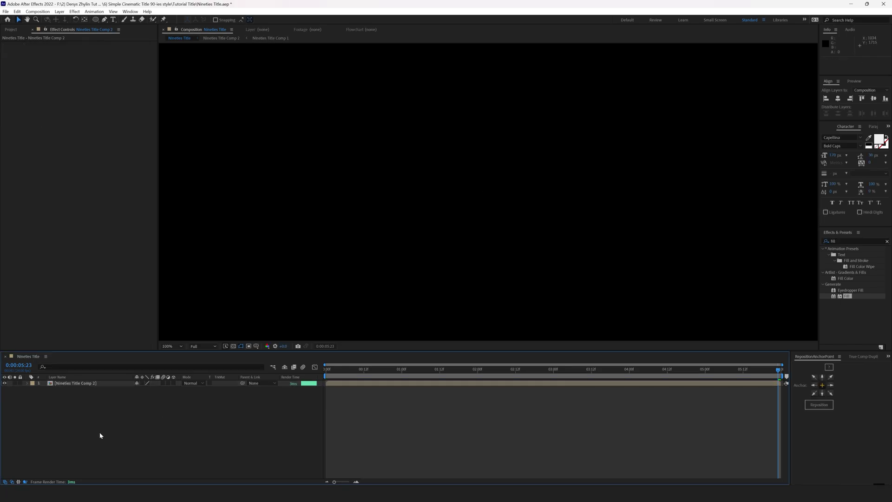
pyautogui.click(84, 383)
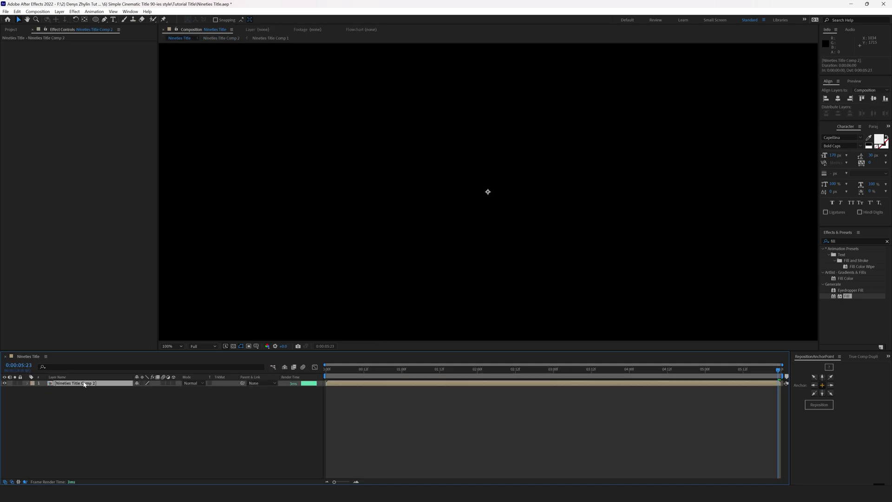
# Step: Inspect Comp 2 and Comp 1 by scrubbing, then play back the Comp 2 animation
pyautogui.doubleClick(77, 384)
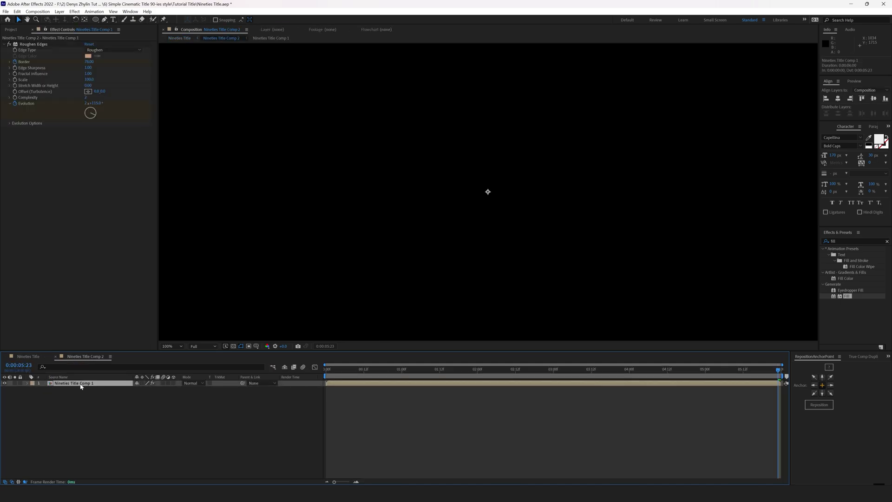
pyautogui.moveTo(374, 373); pyautogui.dragTo(503, 372)
pyautogui.doubleClick(68, 384)
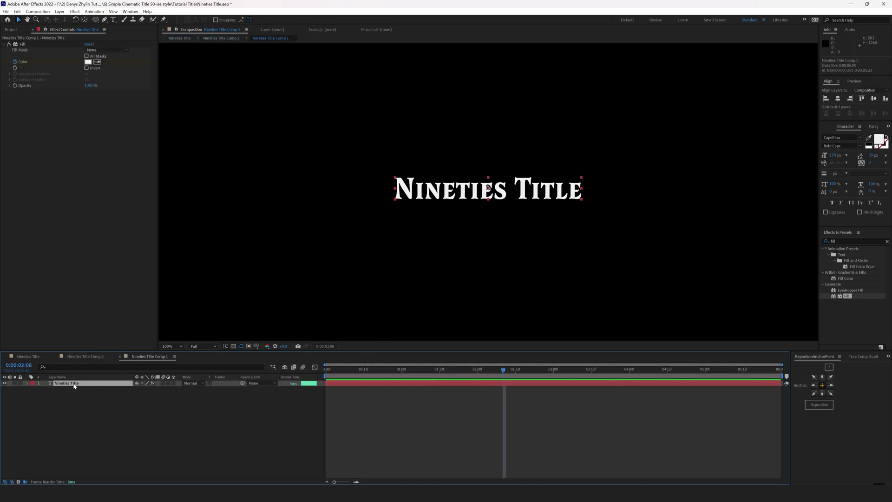
pyautogui.moveTo(382, 365); pyautogui.dragTo(550, 369)
pyautogui.click(79, 360)
pyautogui.press('space')
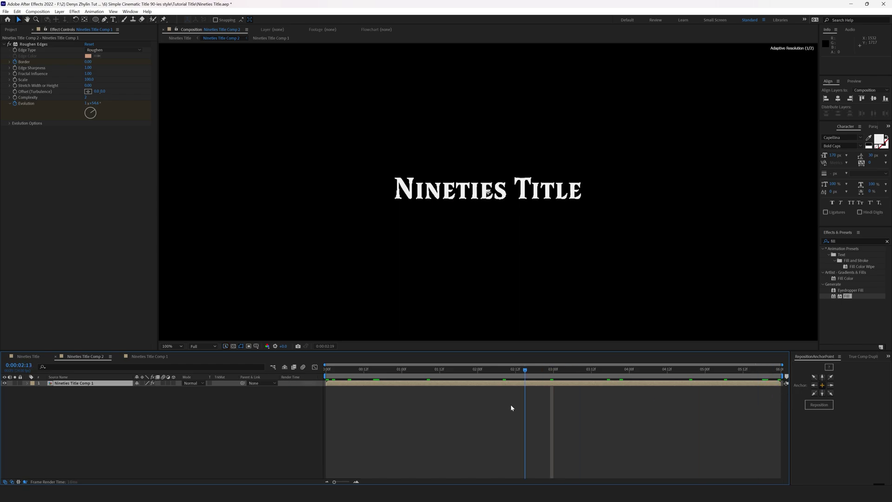
# Step: In the Nineties Title comp, create a black comp-size solid named BG and send it below Nineties Title Comp 2
pyautogui.click(28, 356)
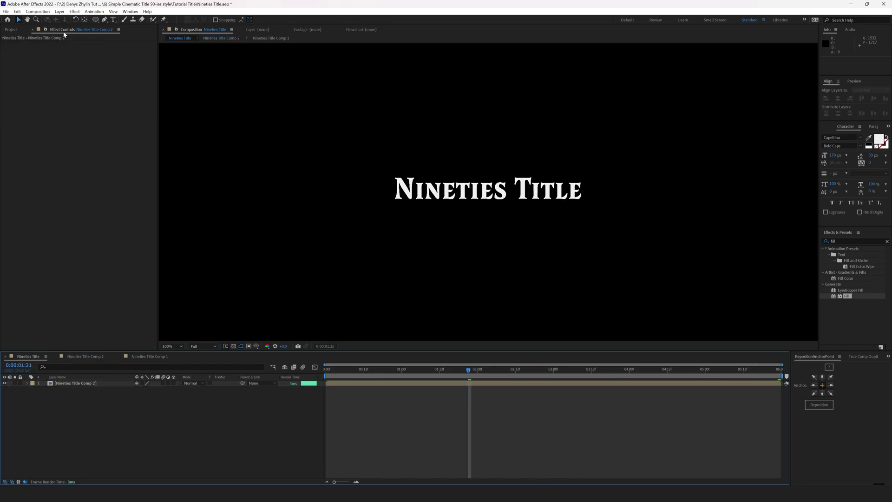
pyautogui.click(59, 12)
pyautogui.moveTo(70, 19)
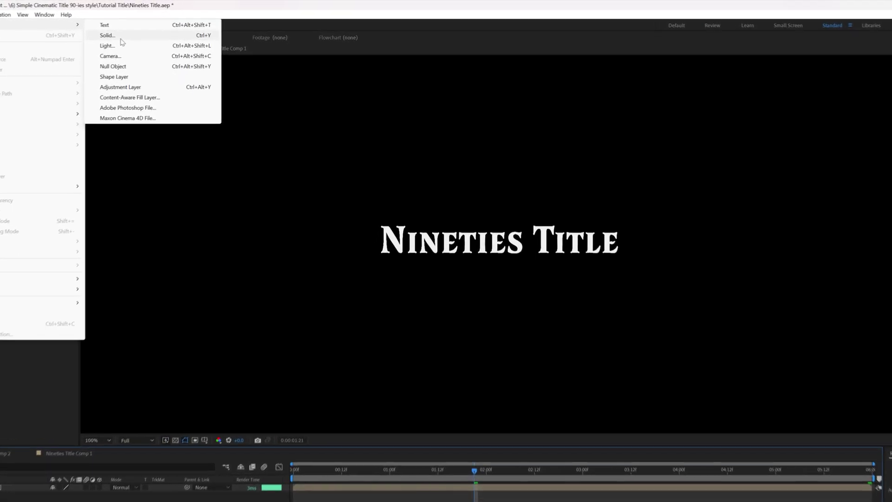
pyautogui.click(119, 39)
pyautogui.click(441, 432)
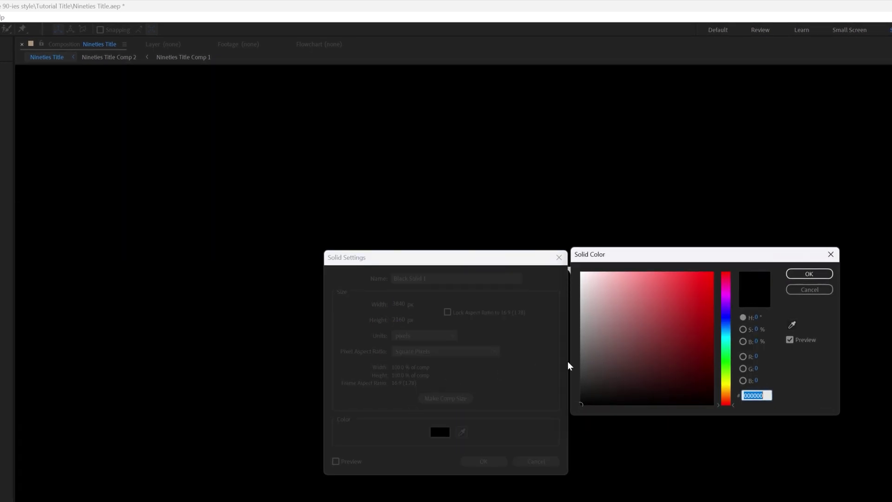
pyautogui.click(813, 274)
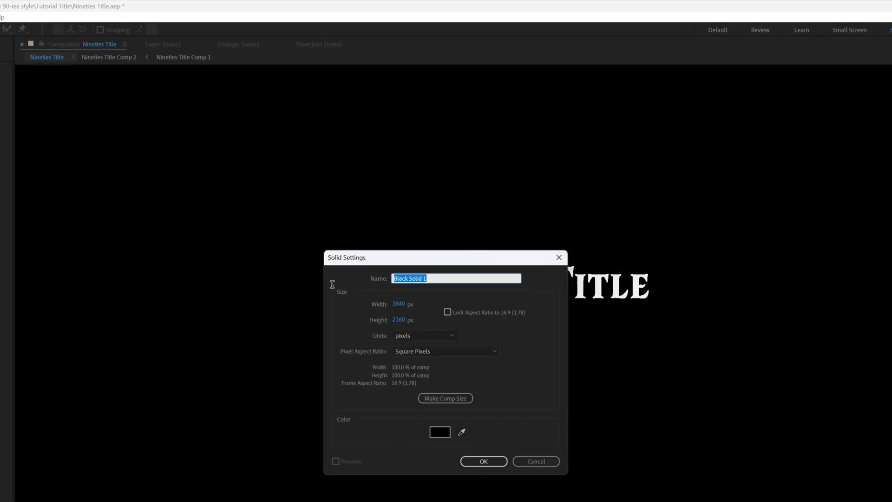
pyautogui.click(453, 398)
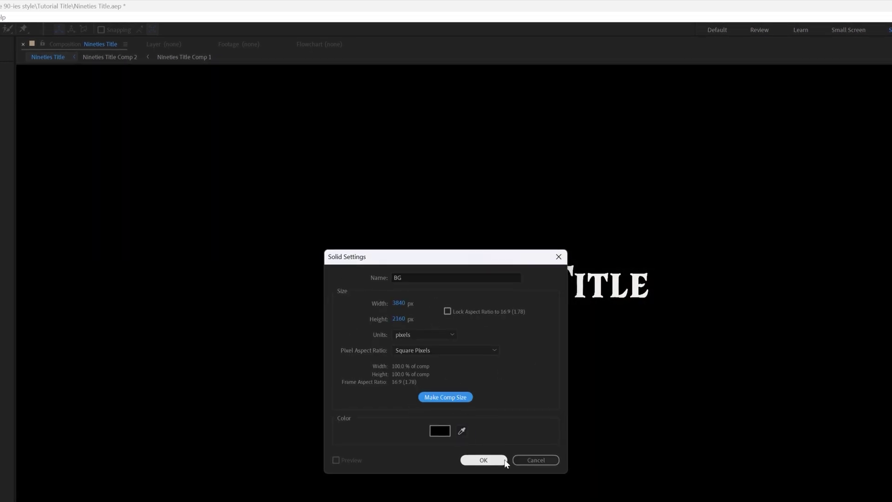
pyautogui.click(483, 461)
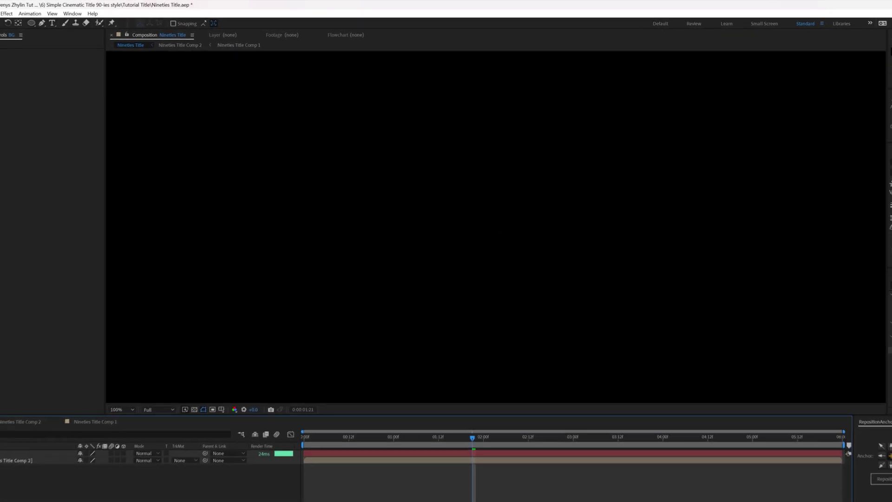
pyautogui.hotkey('ctrl', 'shift', '[')
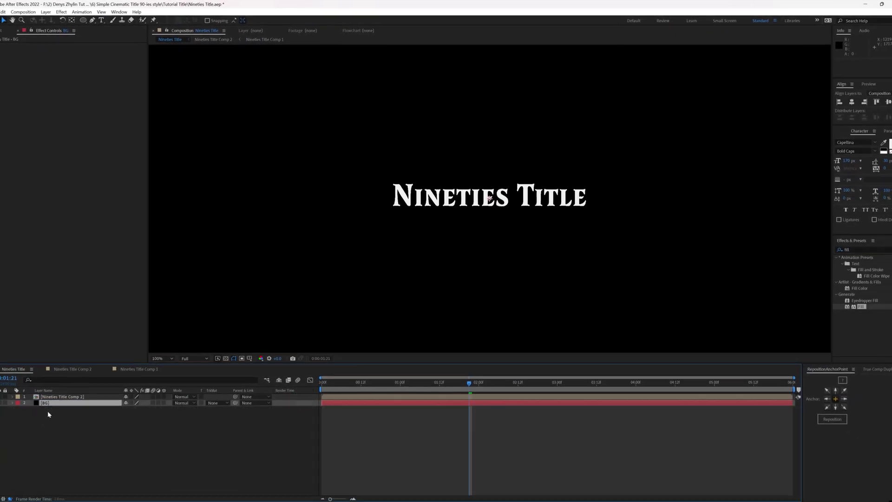
# Step: Apply Shift Channels to Nineties Title Comp 2 with Red and Green set to Full Off
pyautogui.click(84, 383)
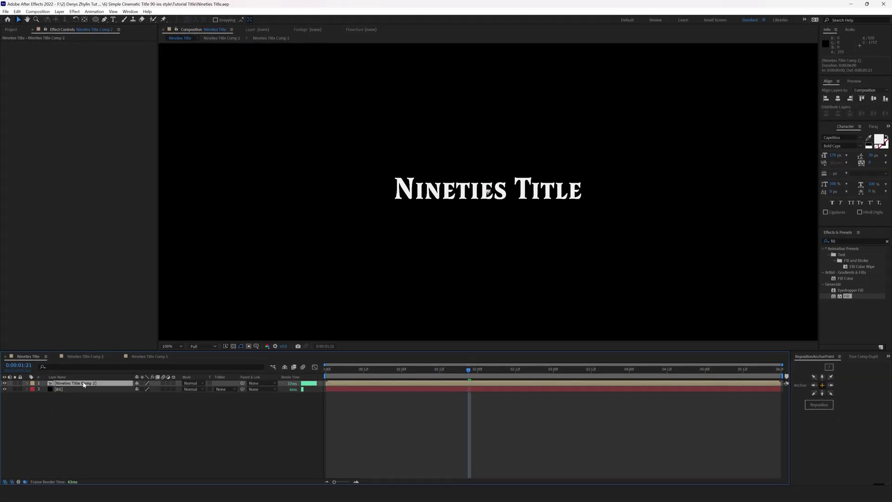
pyautogui.rightClick(37, 148)
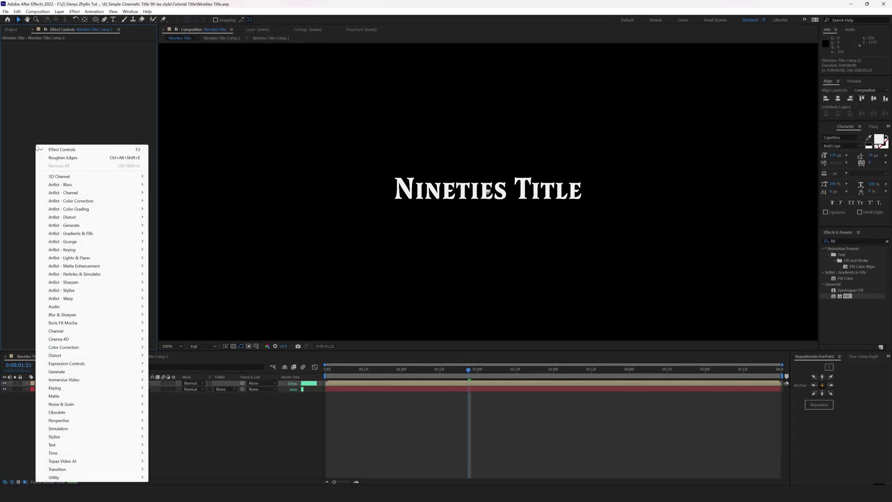
pyautogui.moveTo(118, 332)
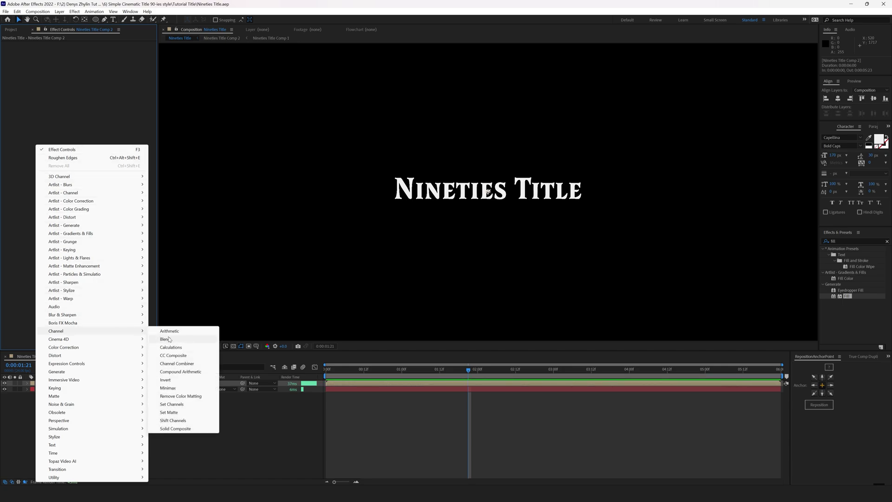
pyautogui.click(172, 420)
pyautogui.click(99, 55)
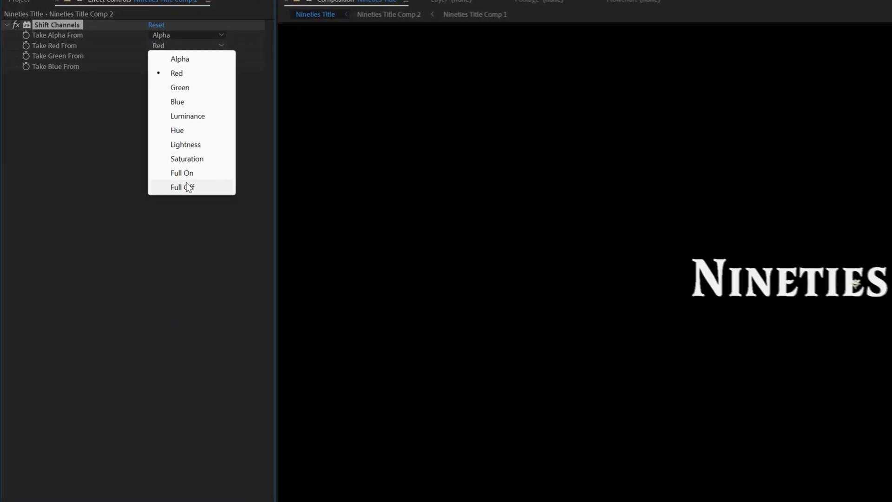
pyautogui.click(101, 137)
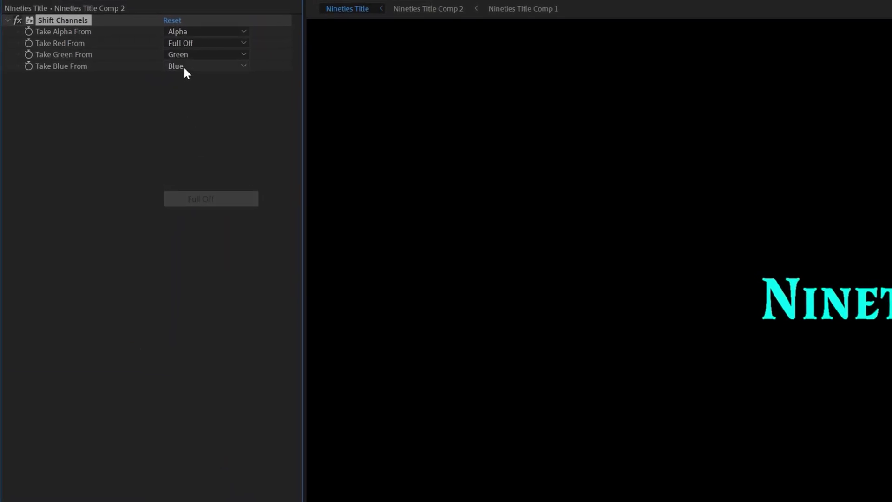
pyautogui.click(183, 54)
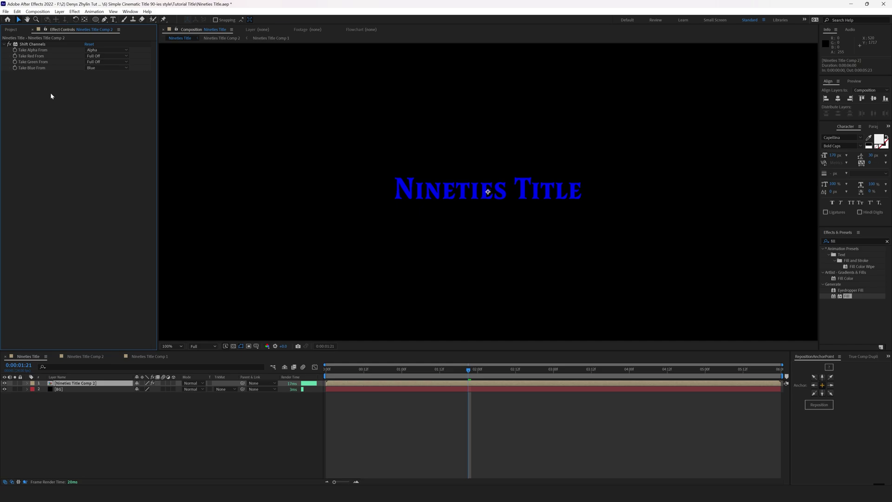
# Step: Add a Fast Box Blur to the title precomp and begin setting its blur radius
pyautogui.rightClick(24, 115)
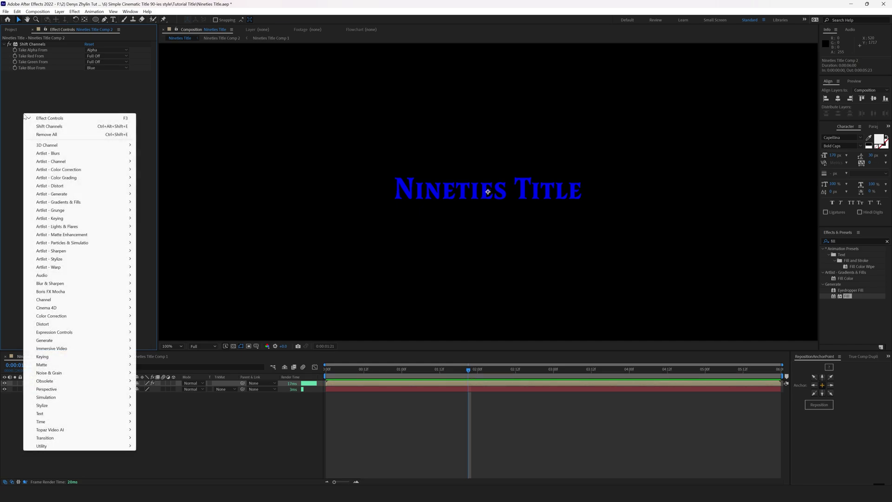
pyautogui.moveTo(106, 284)
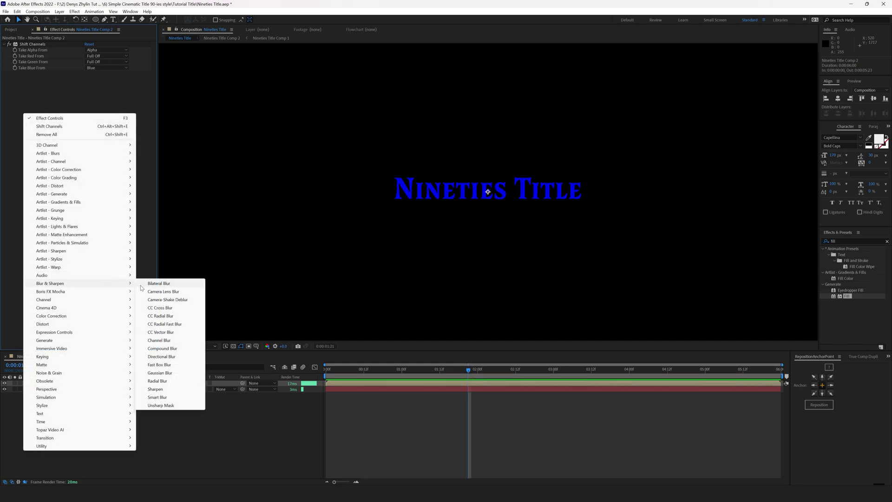
pyautogui.click(158, 365)
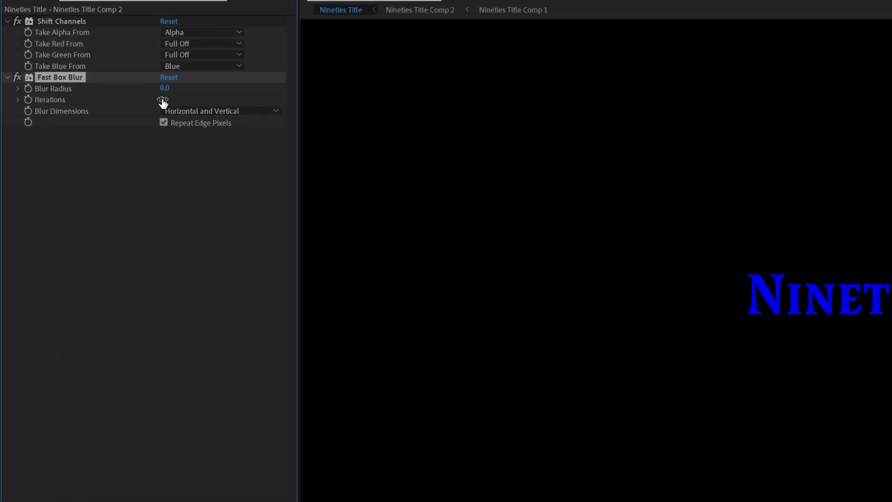
pyautogui.click(164, 88)
# Step: Set the blur radius to 2 and duplicate the Nineties Title Comp 2 layer
pyautogui.write('2')
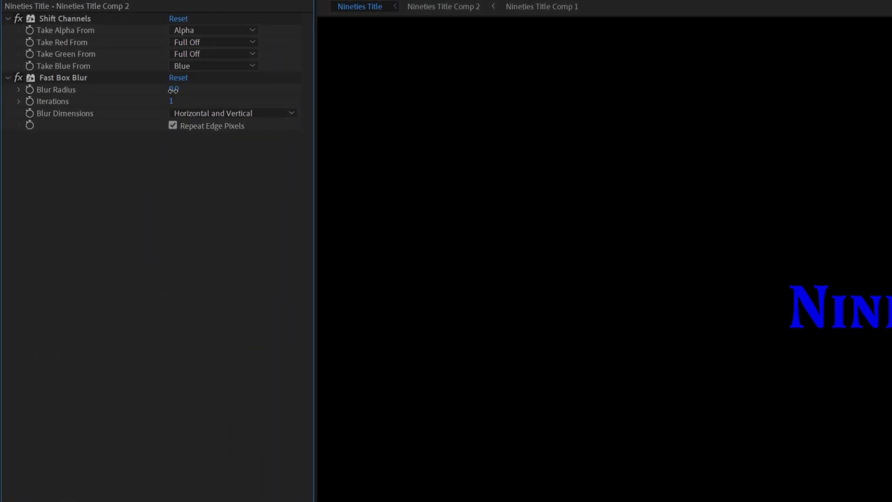
pyautogui.press('Return')
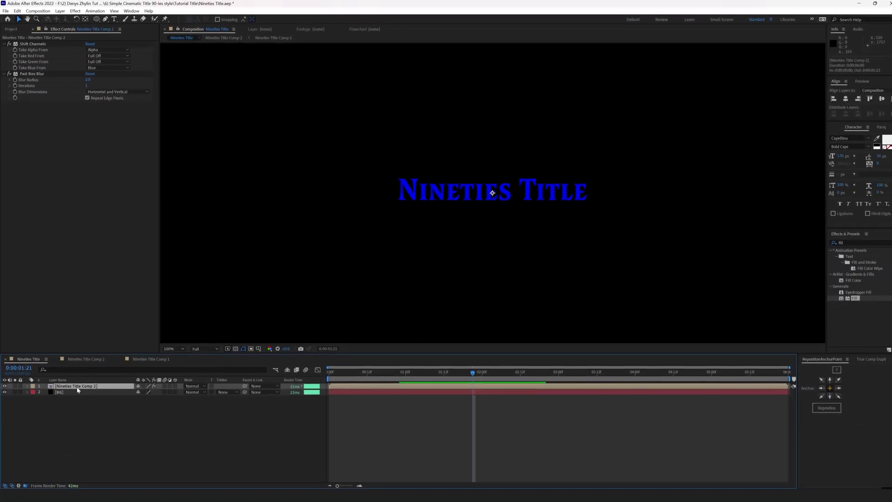
pyautogui.hotkey('ctrl', 'd')
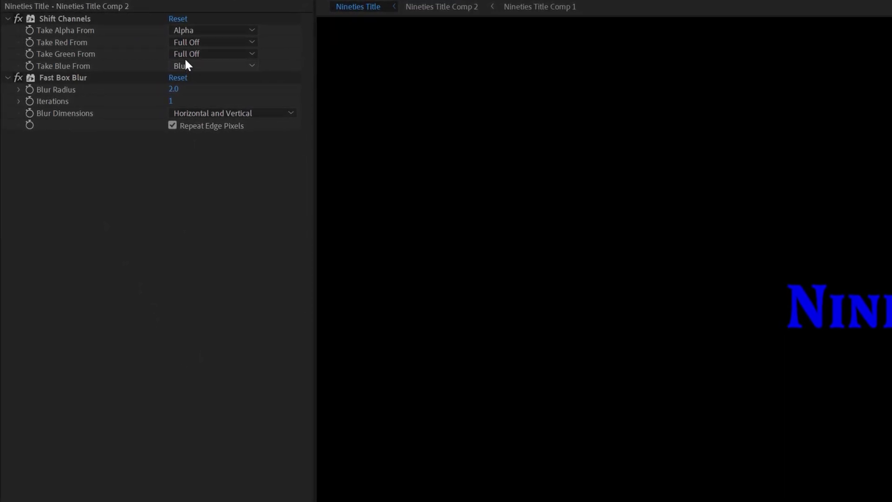
# Step: On the copy, set Take Blue From to Full Off, Take Green From to Green, and blend mode Screen
pyautogui.click(186, 65)
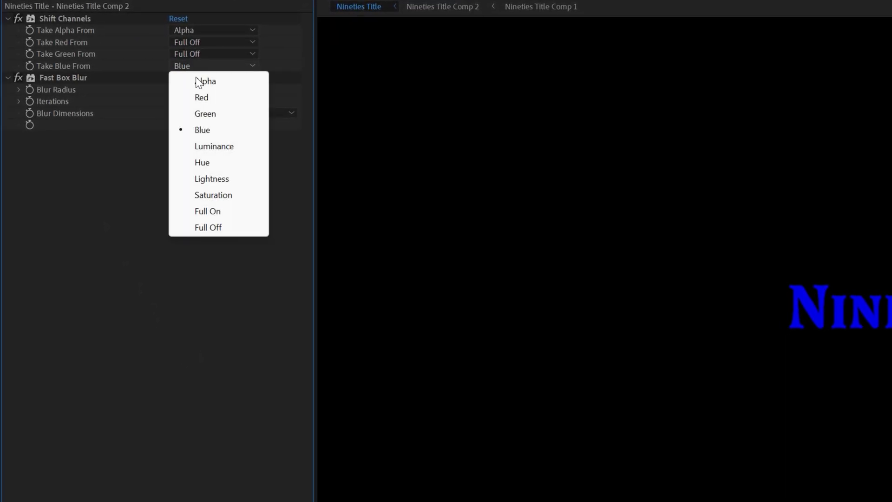
pyautogui.click(233, 227)
pyautogui.click(200, 54)
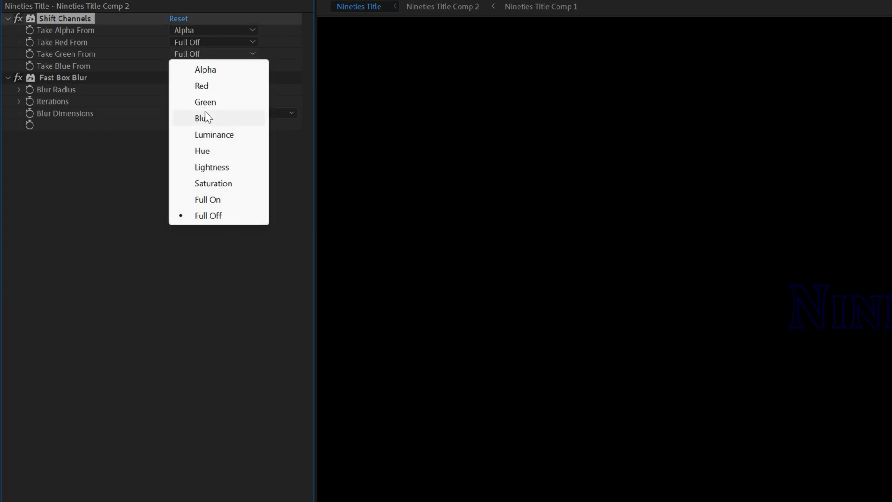
pyautogui.click(205, 102)
pyautogui.click(226, 440)
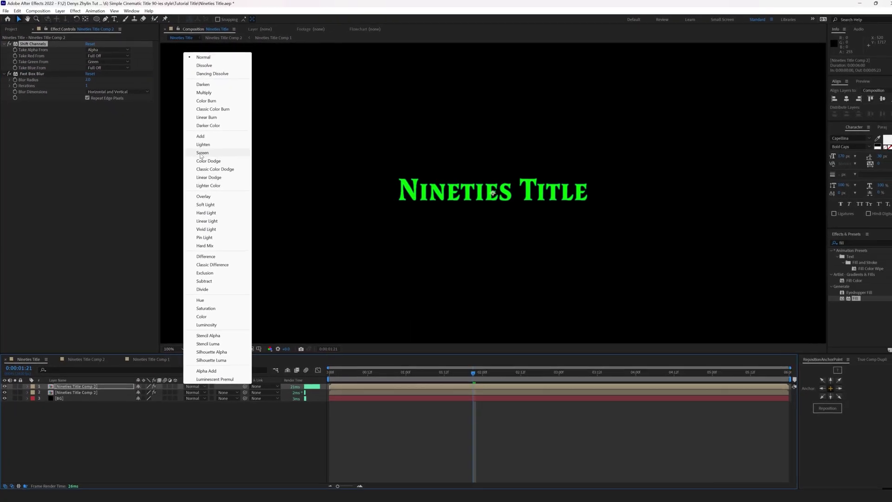
pyautogui.click(201, 154)
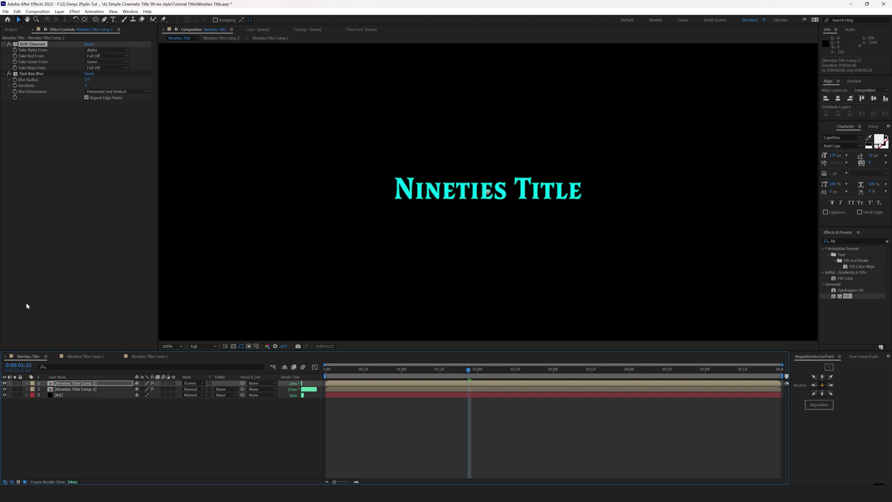
pyautogui.click(66, 387)
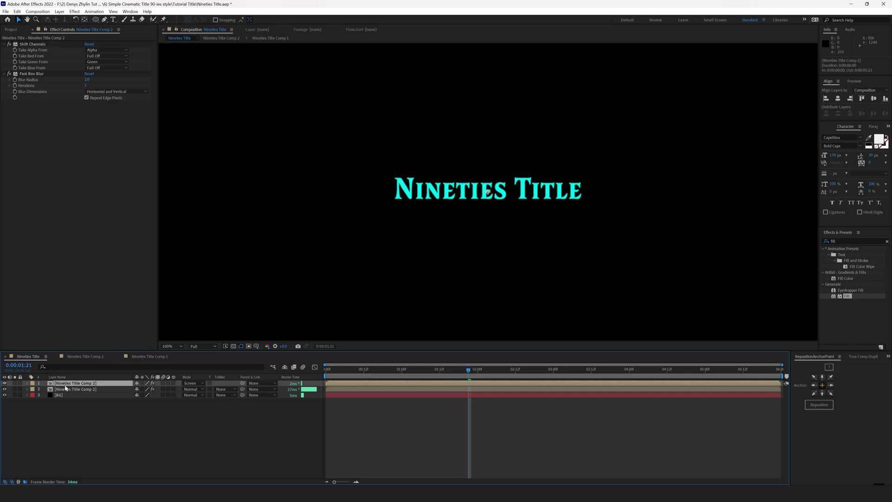
pyautogui.hotkey('ctrl', 'd')
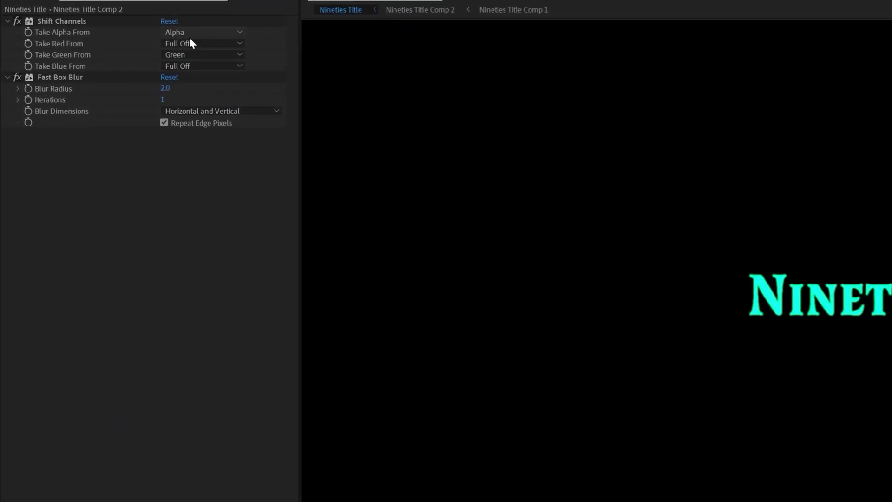
pyautogui.click(183, 56)
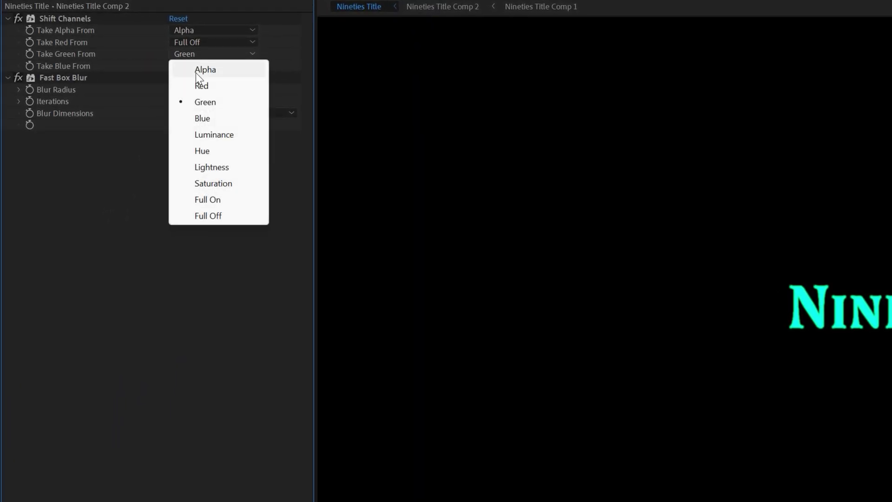
pyautogui.click(196, 208)
pyautogui.click(204, 42)
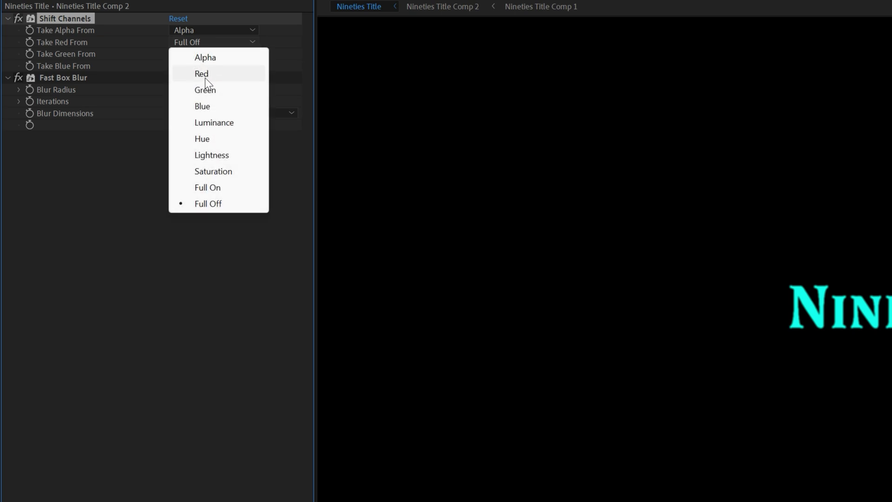
pyautogui.click(202, 75)
pyautogui.click(214, 221)
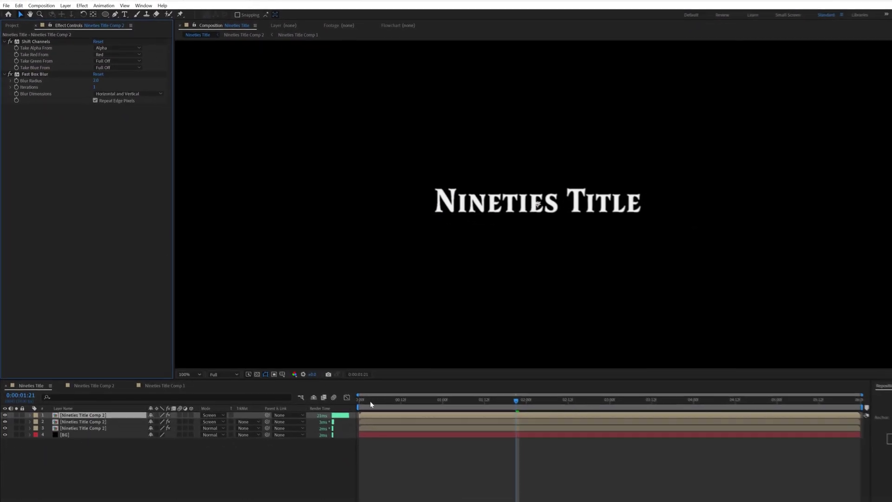
pyautogui.press('space')
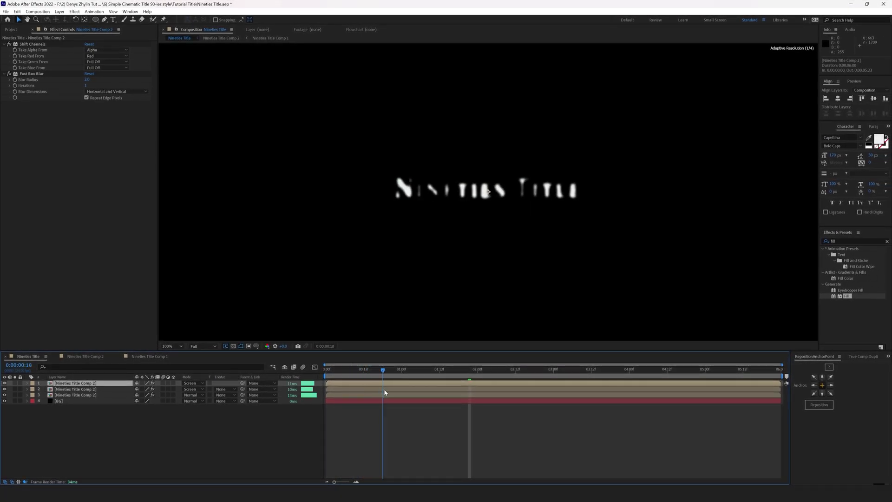
pyautogui.moveTo(384, 393); pyautogui.dragTo(462, 405)
pyautogui.press('.')
pyautogui.click(177, 433)
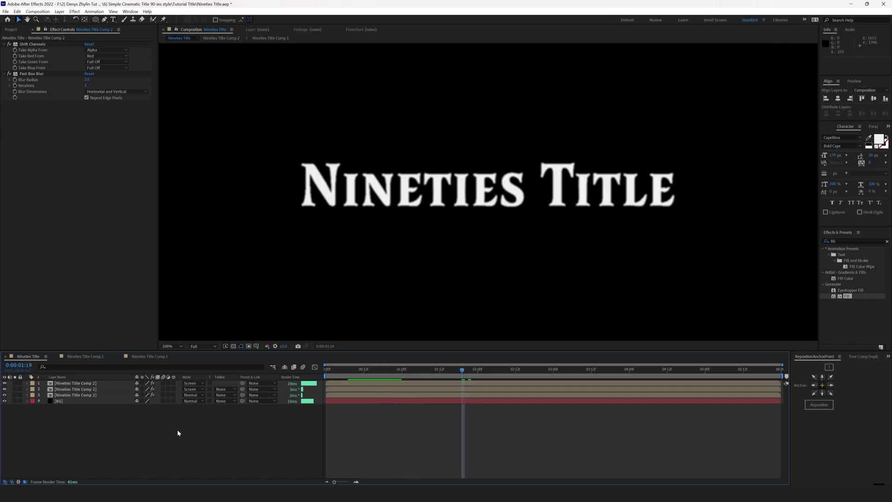
# Step: Give the third title layer's Position a wiggle(10,1) expression
pyautogui.click(75, 395)
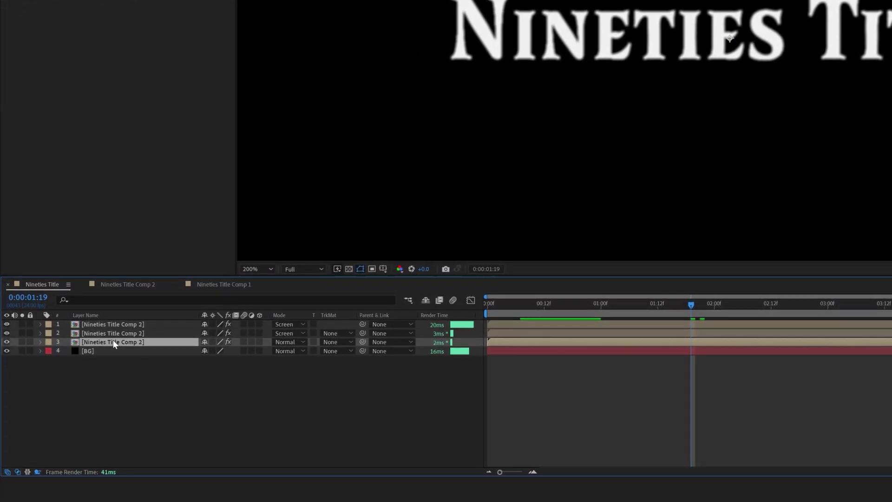
pyautogui.press('p')
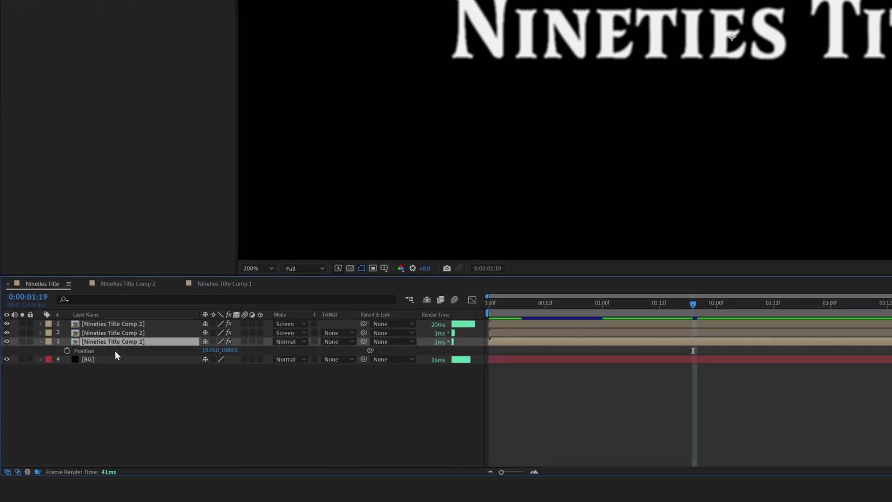
pyautogui.keyDown('alt'); pyautogui.click(67, 350); pyautogui.keyUp('alt')
pyautogui.write('wiggle')
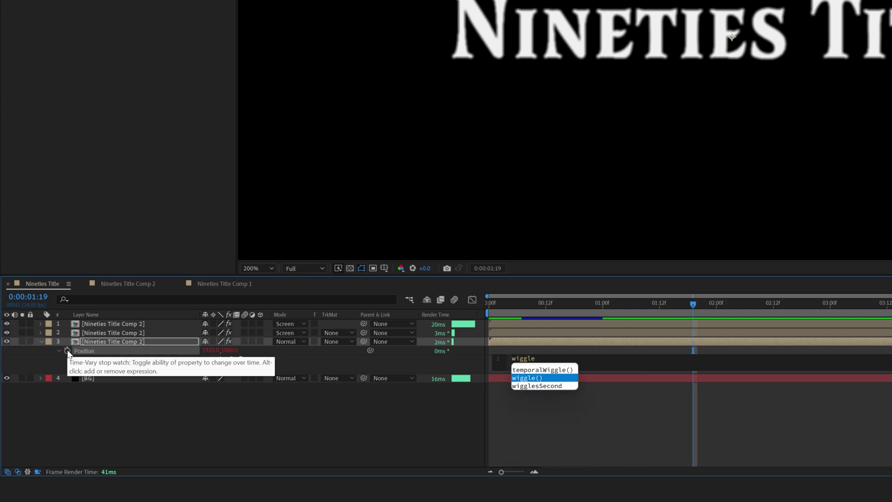
pyautogui.press('Return')
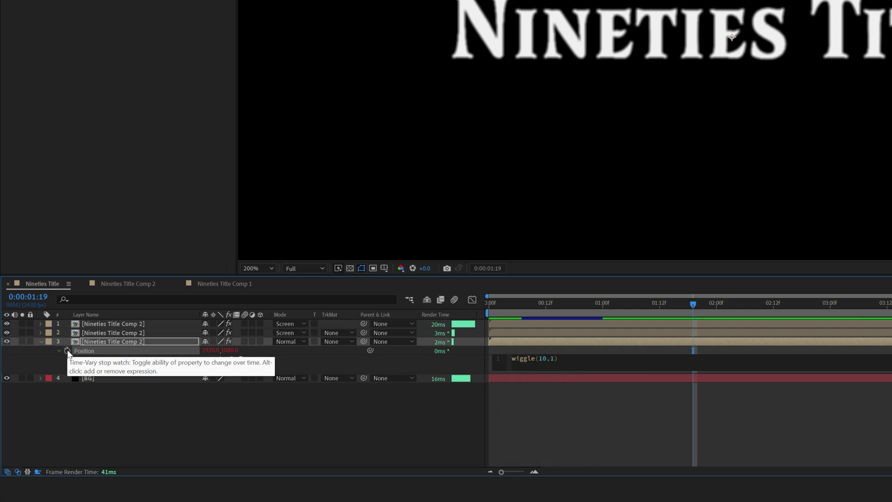
pyautogui.click(333, 436)
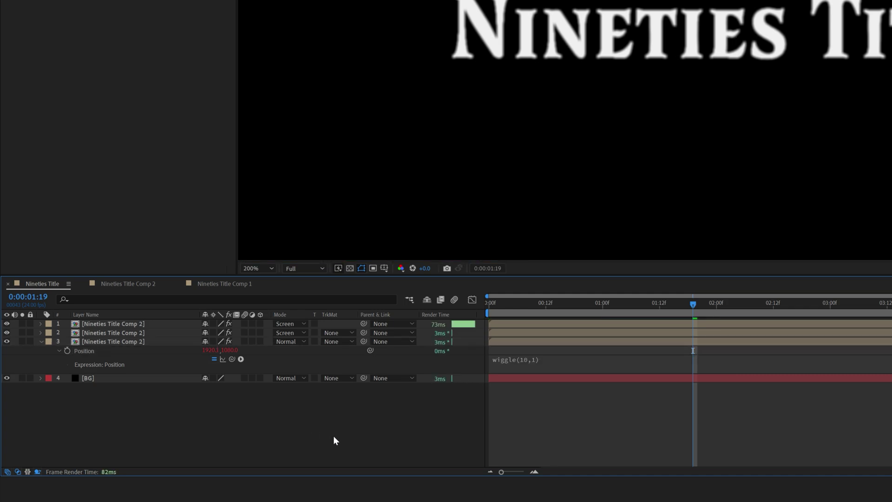
pyautogui.click(513, 364)
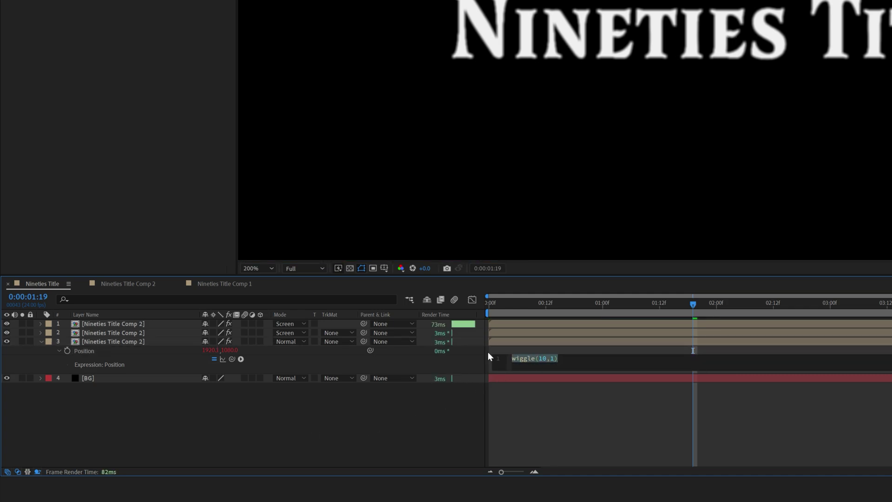
pyautogui.click(260, 436)
# Step: Select the top title layer and start a Position expression on it as well
pyautogui.click(110, 315)
pyautogui.click(110, 323)
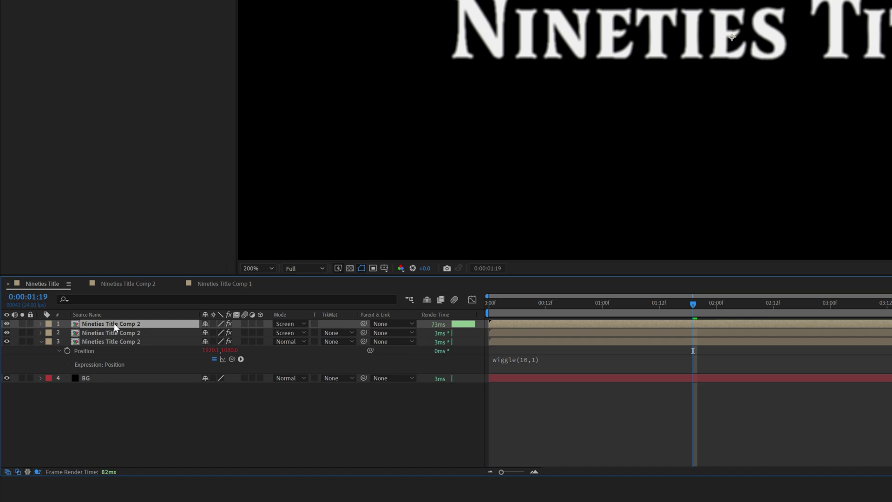
pyautogui.press('p')
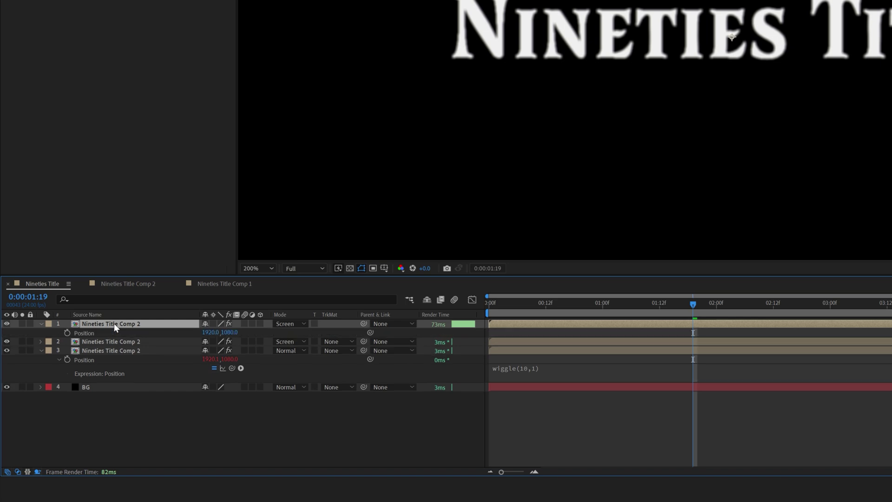
pyautogui.keyDown('alt'); pyautogui.click(66, 332); pyautogui.keyUp('alt')
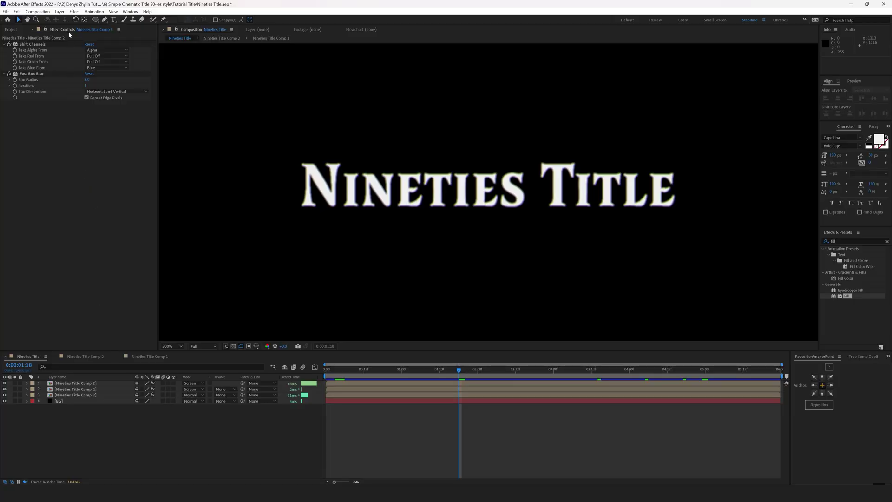
# Step: Create a new solid named Grain with colour brightness 50 (grey 808080)
pyautogui.click(60, 12)
pyautogui.moveTo(70, 21)
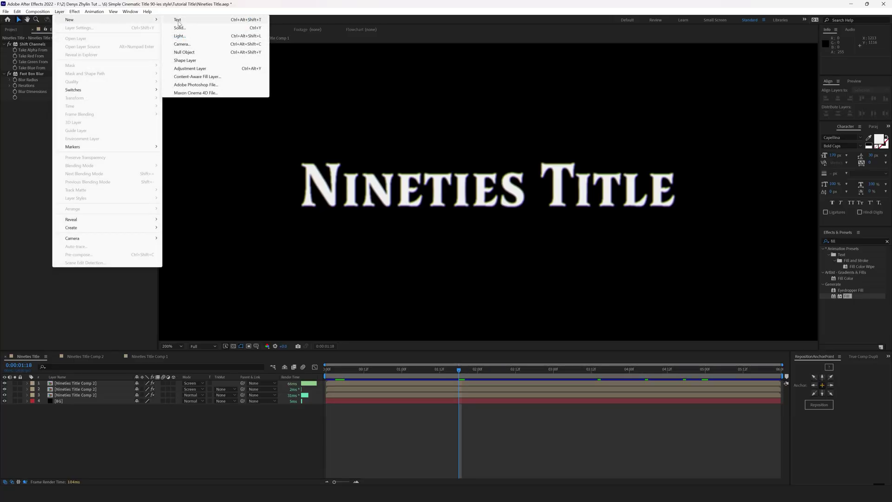
pyautogui.click(179, 27)
pyautogui.write('G')
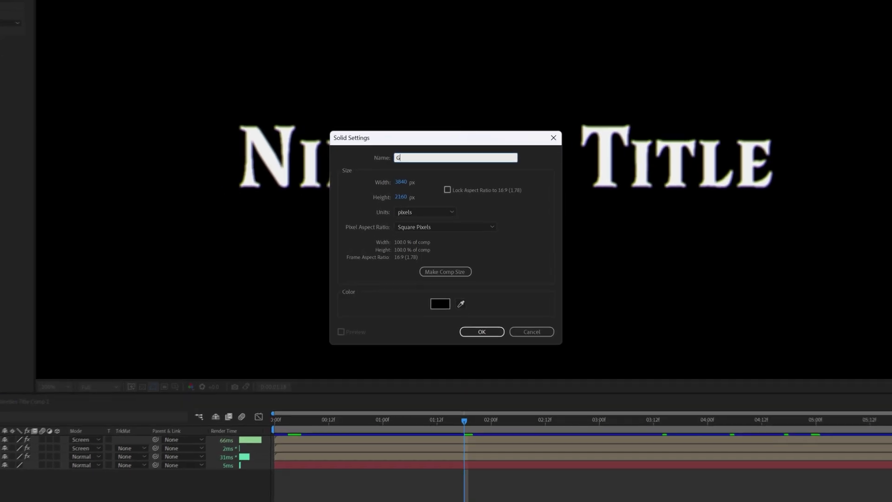
pyautogui.write('rain')
pyautogui.click(440, 304)
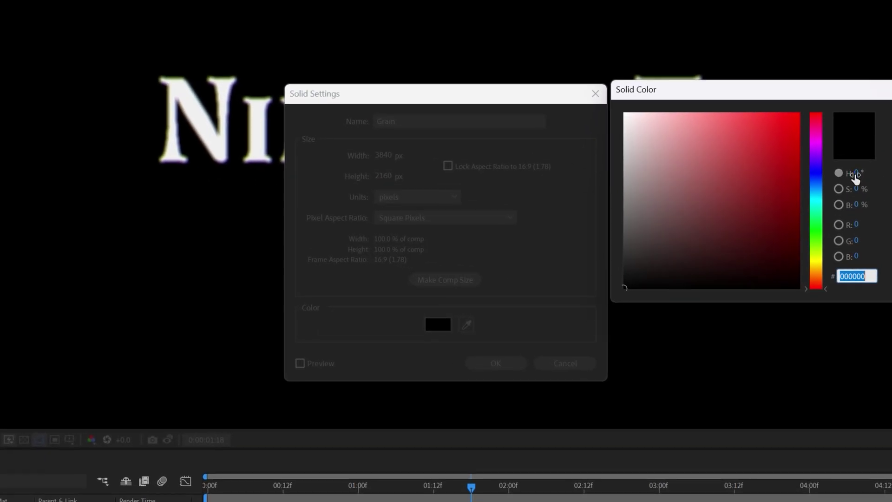
pyautogui.click(857, 205)
pyautogui.write('50')
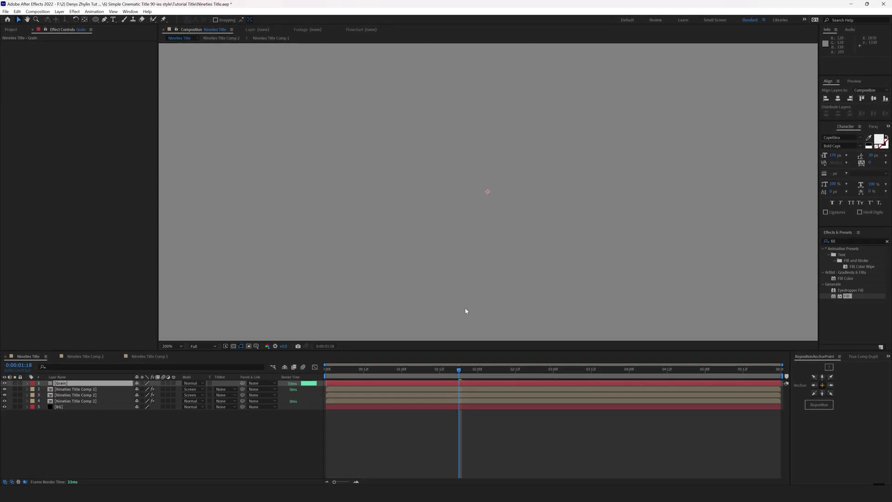
pyautogui.rightClick(27, 82)
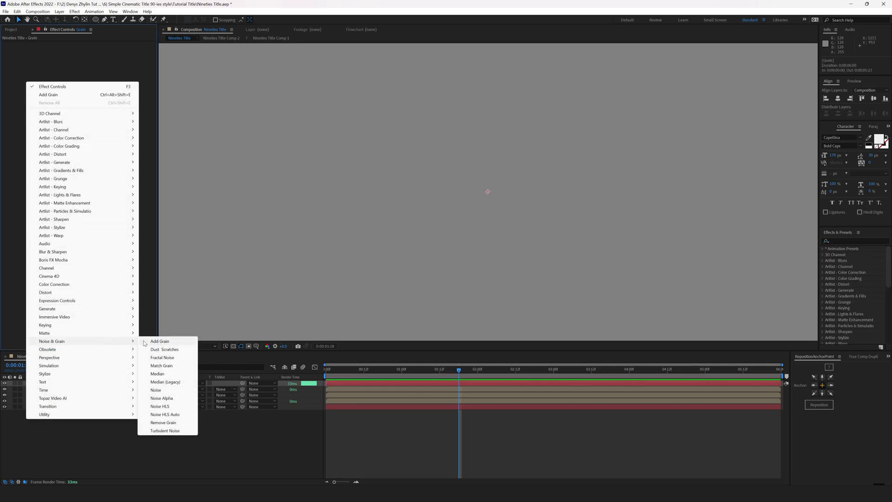
# Step: Apply Add Grain to the Grain solid with Final Output viewing mode and monochromatic grain
pyautogui.click(148, 341)
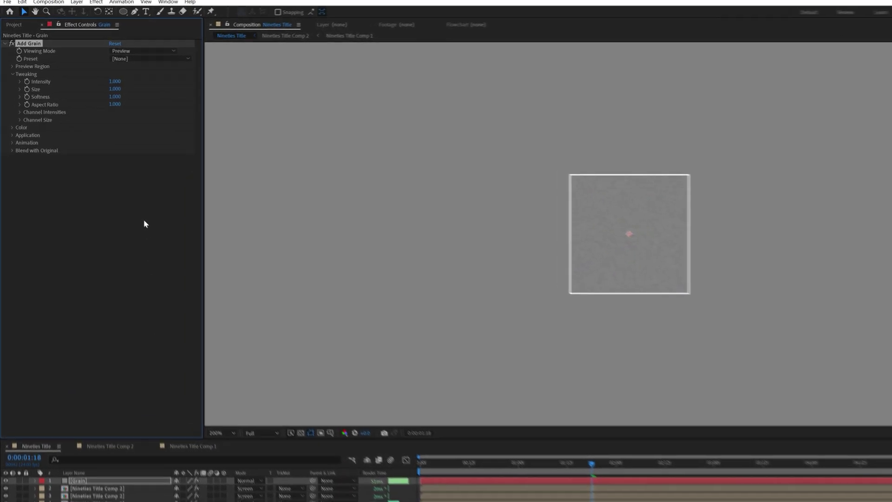
pyautogui.click(162, 53)
pyautogui.click(174, 95)
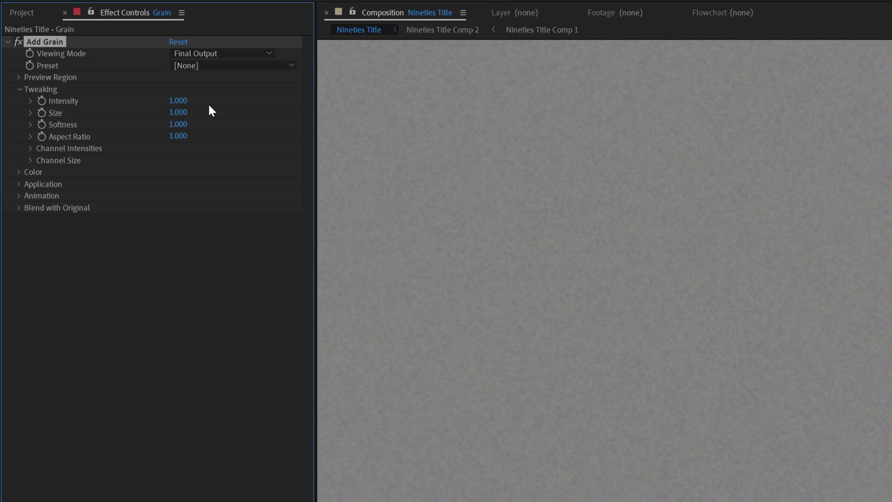
pyautogui.click(19, 172)
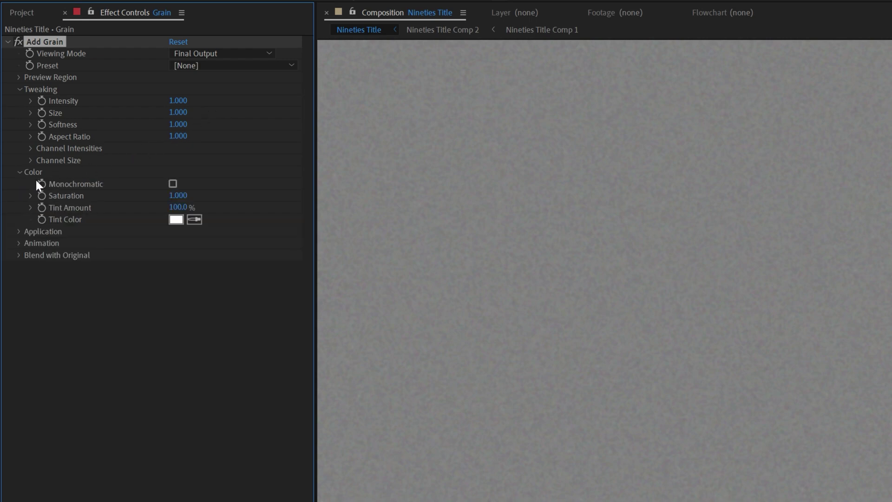
pyautogui.click(173, 184)
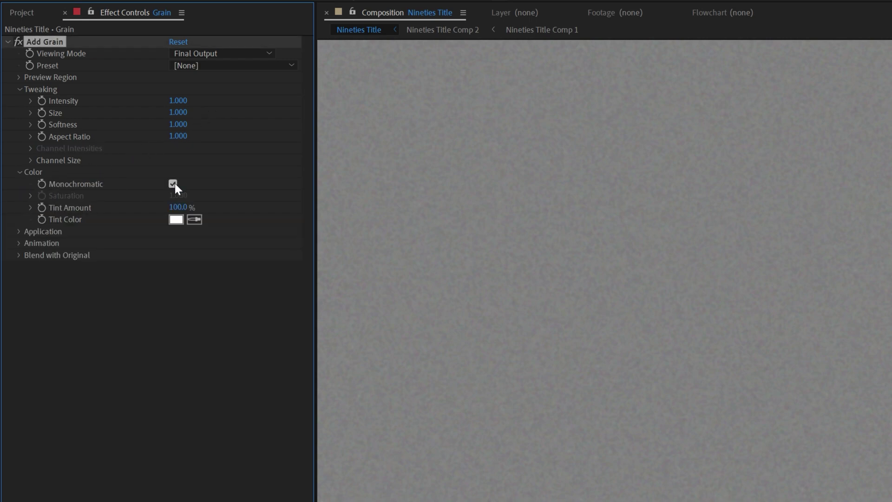
# Step: Set grain blending to Film and intensity 1.5, and put the Grain layer in Overlay mode
pyautogui.click(19, 231)
pyautogui.click(218, 242)
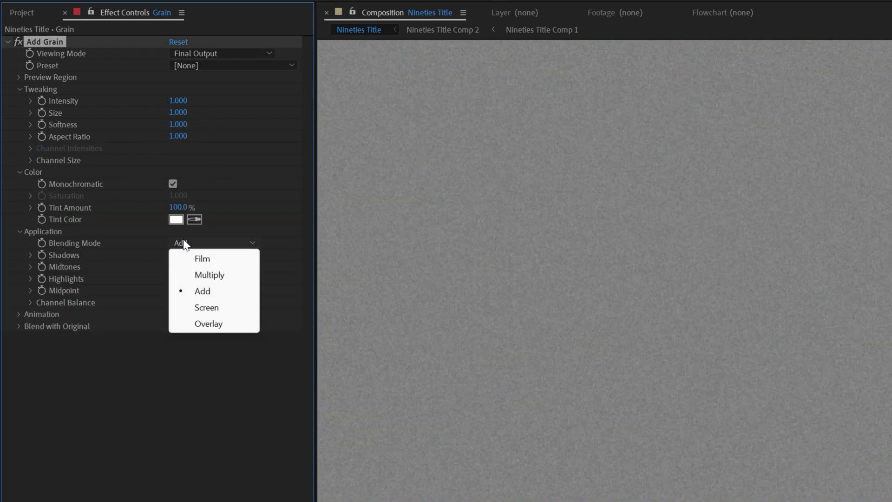
pyautogui.click(201, 257)
pyautogui.click(177, 100)
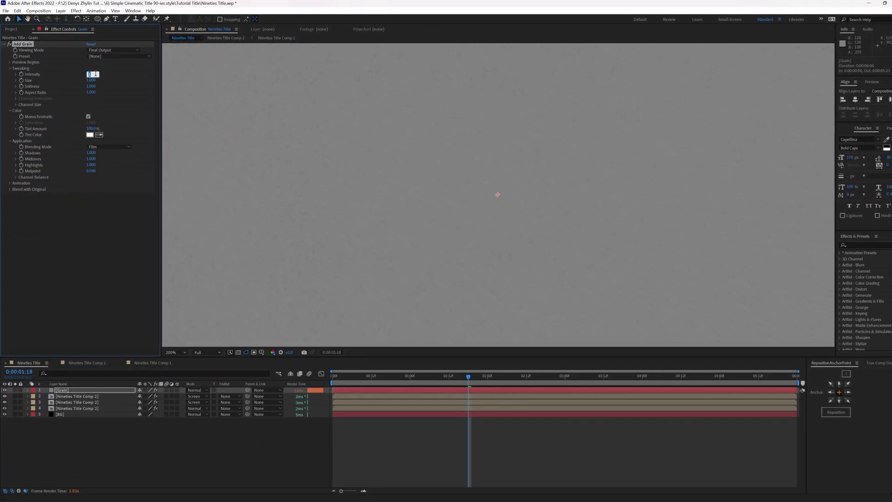
pyautogui.write('1.5')
pyautogui.click(195, 389)
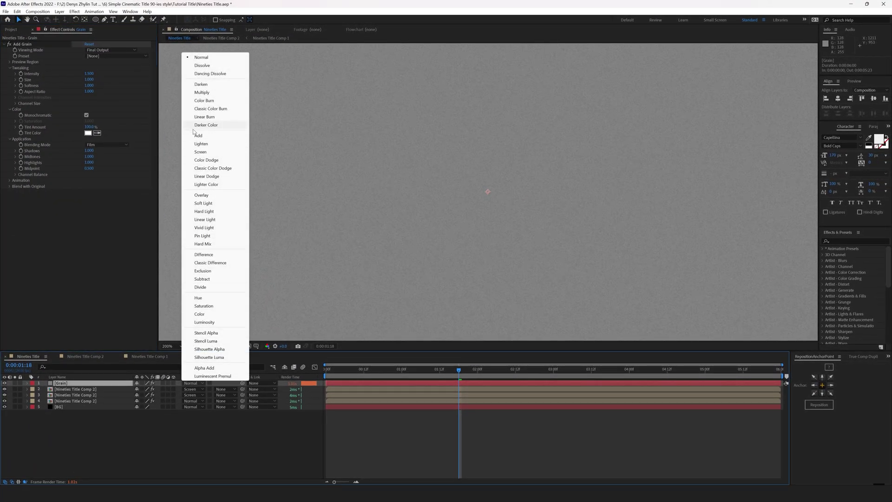
pyautogui.click(205, 195)
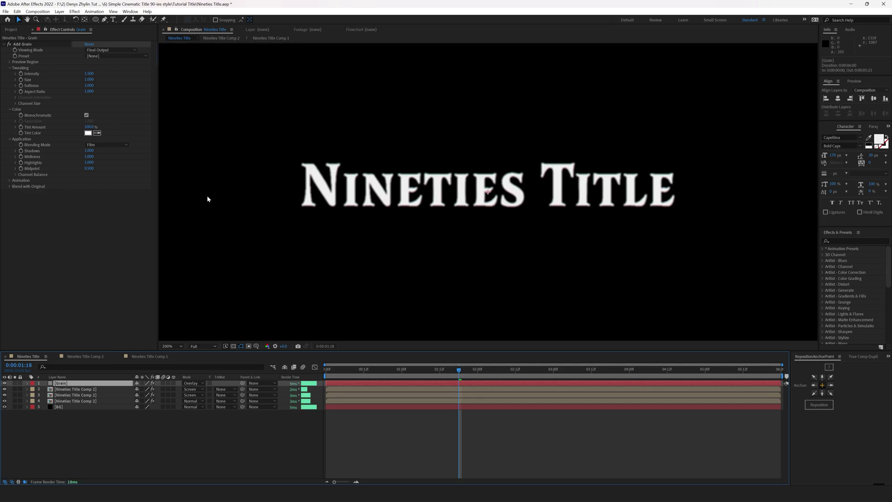
# Step: Choose the Eastman Color Neg 100T (5254) preset for Add Grain
pyautogui.click(116, 55)
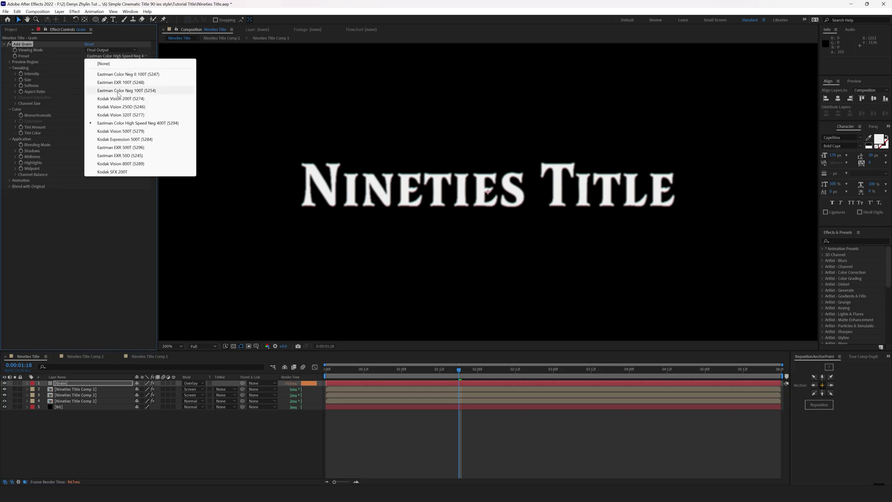
pyautogui.click(118, 92)
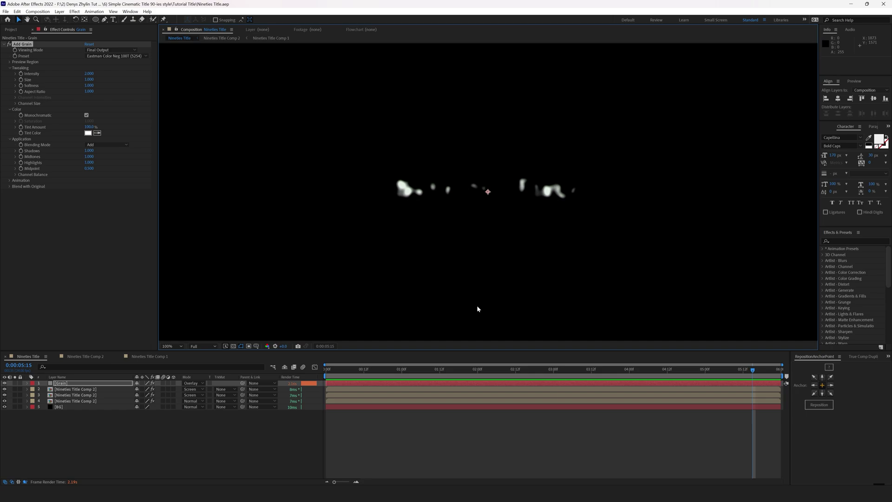
# Step: In Nineties Title Comp 1, retype the 'Nineties Title' text layer as a person's full name
pyautogui.click(148, 356)
pyautogui.click(383, 371)
pyautogui.doubleClick(76, 383)
pyautogui.write('Chrit')
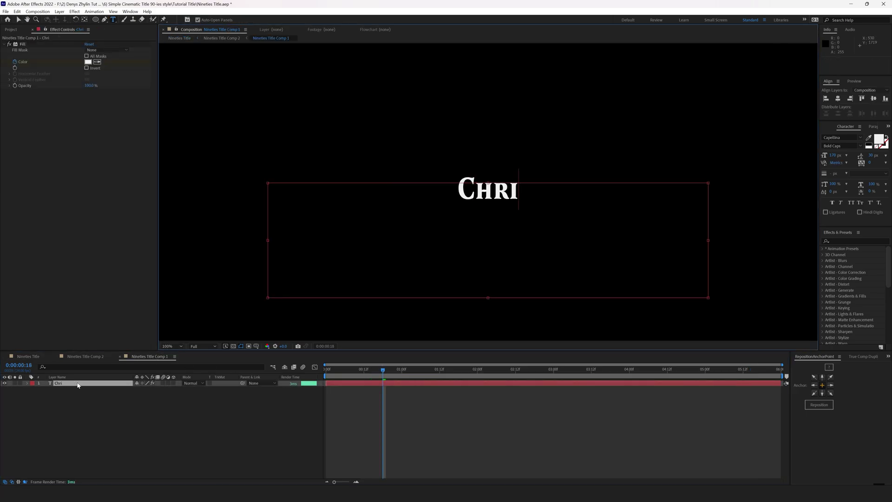
pyautogui.press('BackSpace')
pyautogui.write('stopher Nolan')
pyautogui.press('KP_Enter')
pyautogui.press('space')
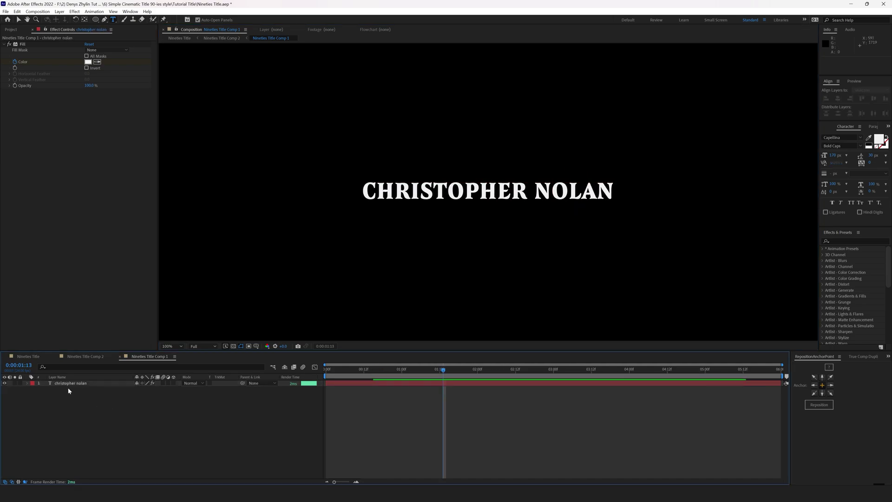